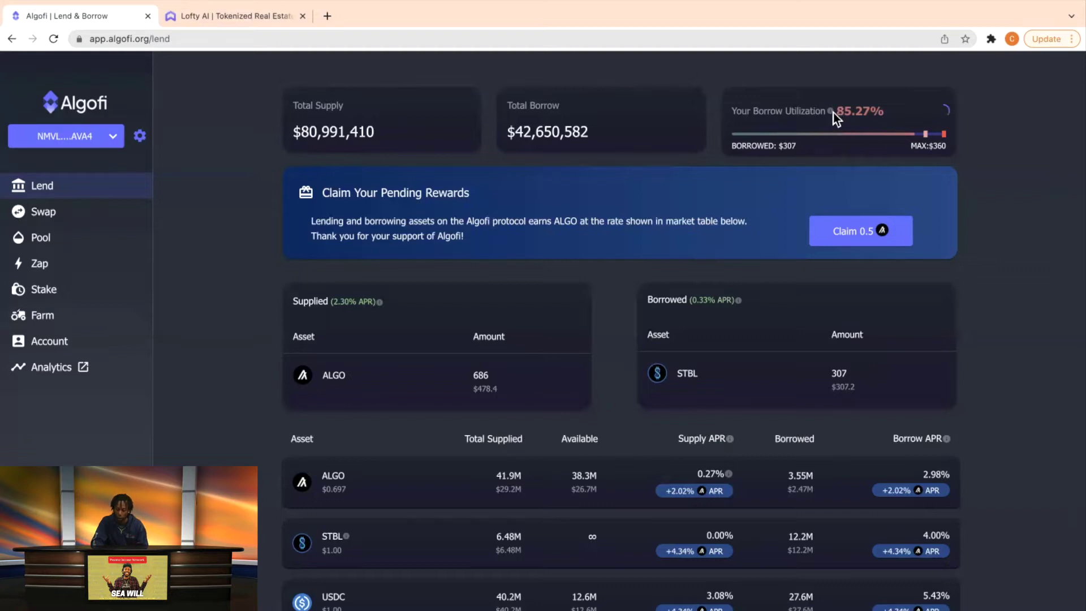
# Step: Review the supplied ALGO position, checking its APR breakdown and the maximum amounts that can be supplied and withdrawn
pyautogui.moveTo(830, 111)
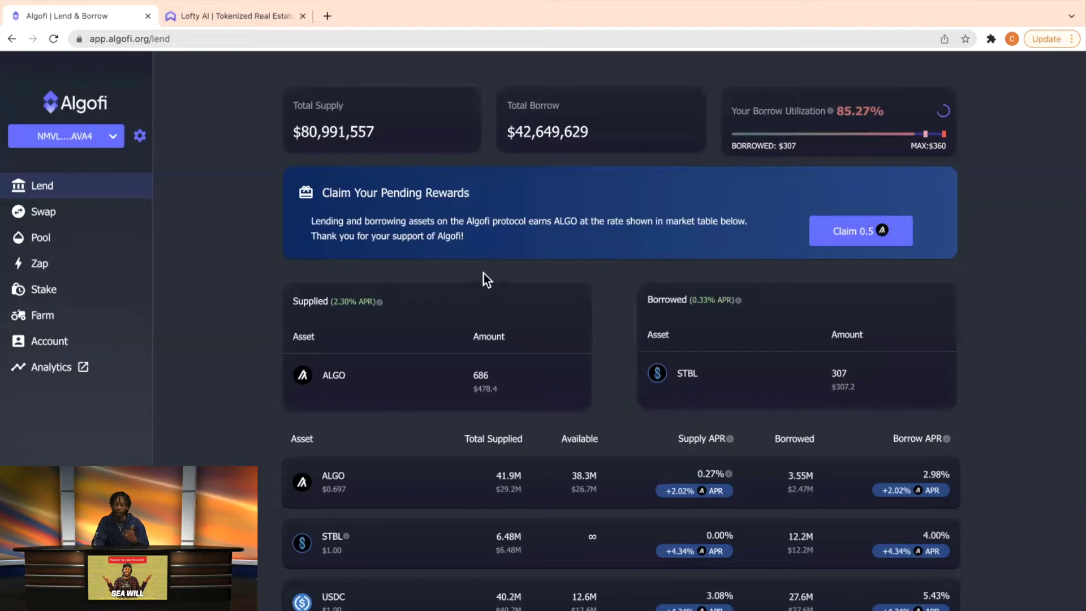
pyautogui.moveTo(885, 232)
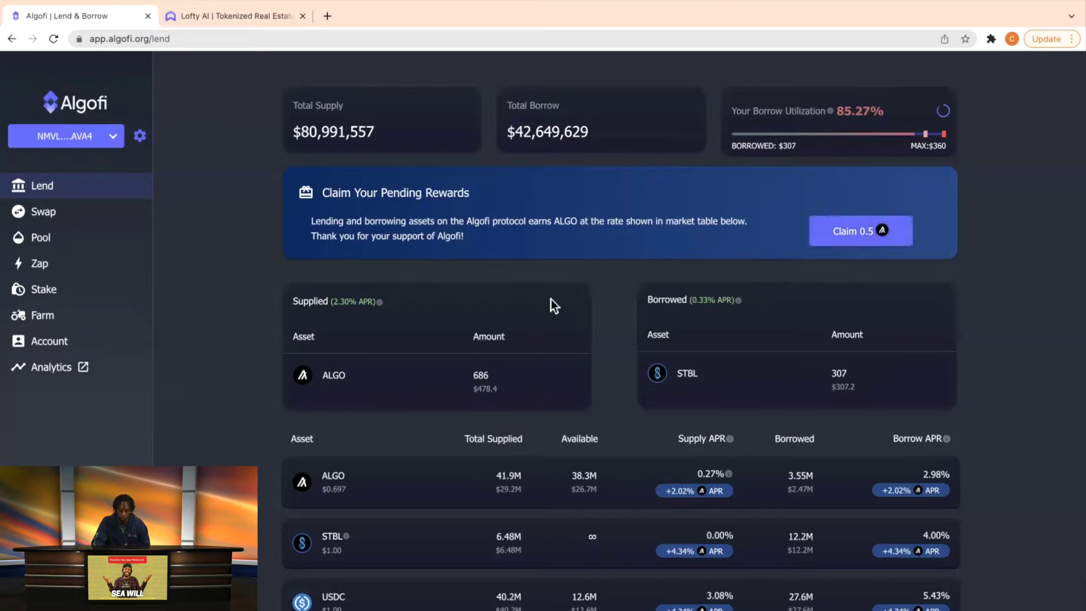
pyautogui.moveTo(380, 303)
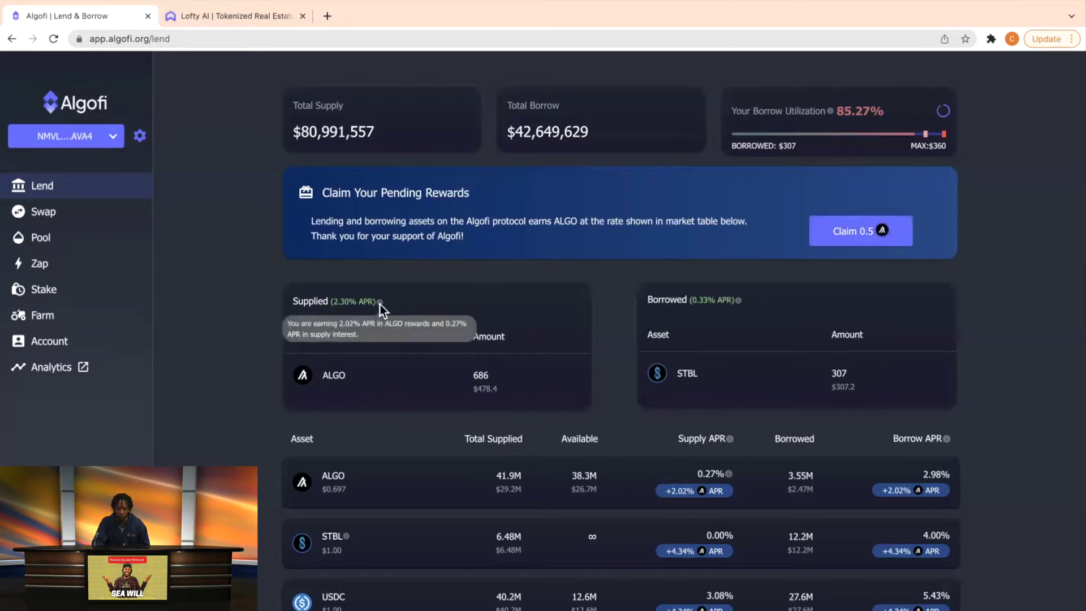
pyautogui.click(395, 376)
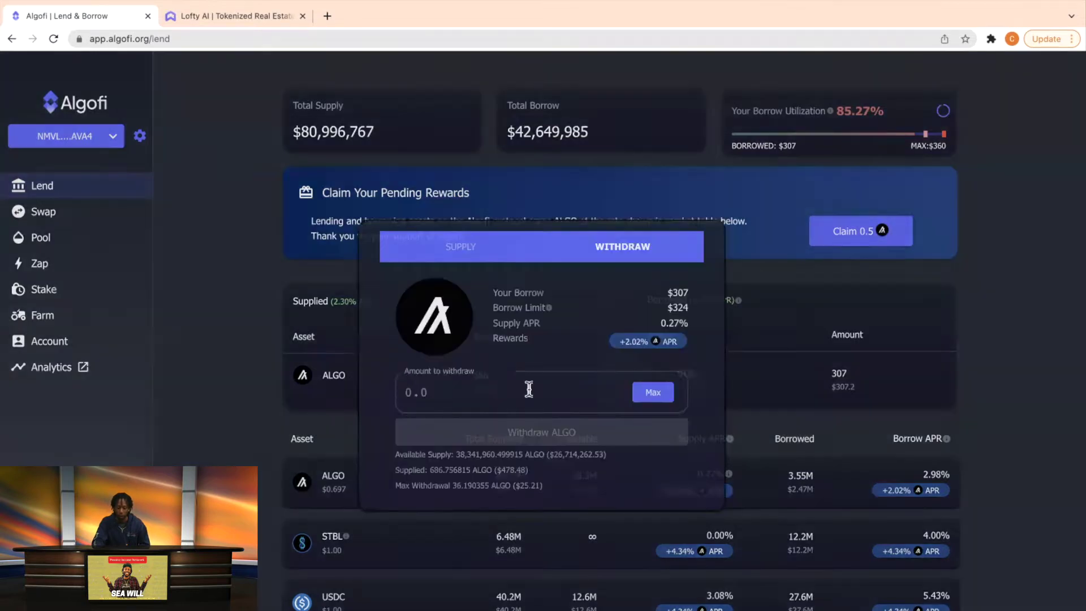
pyautogui.moveTo(392, 470); pyautogui.dragTo(542, 480)
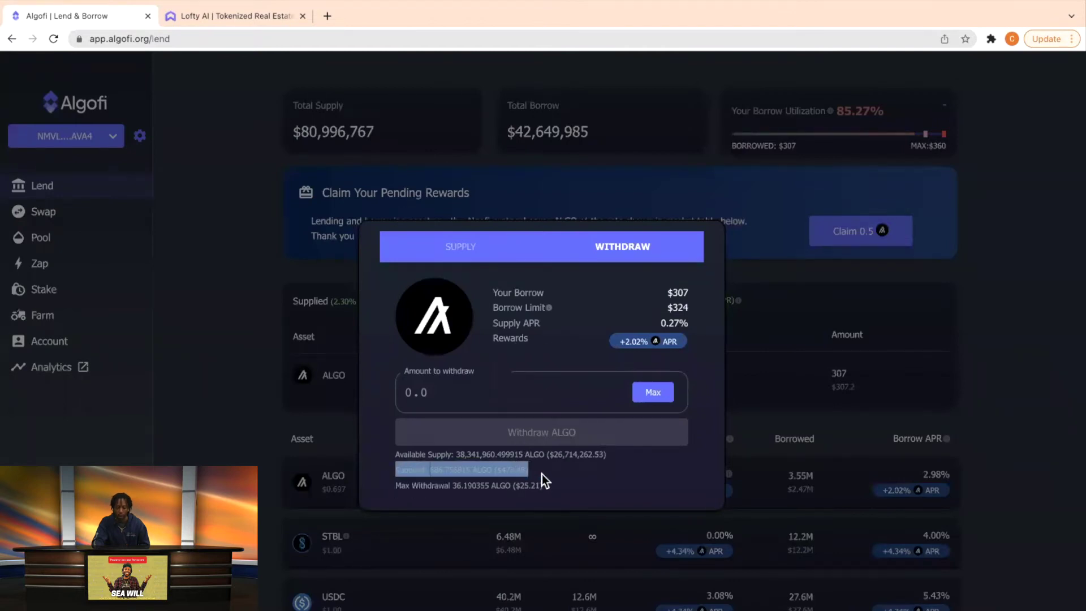
pyautogui.click(456, 253)
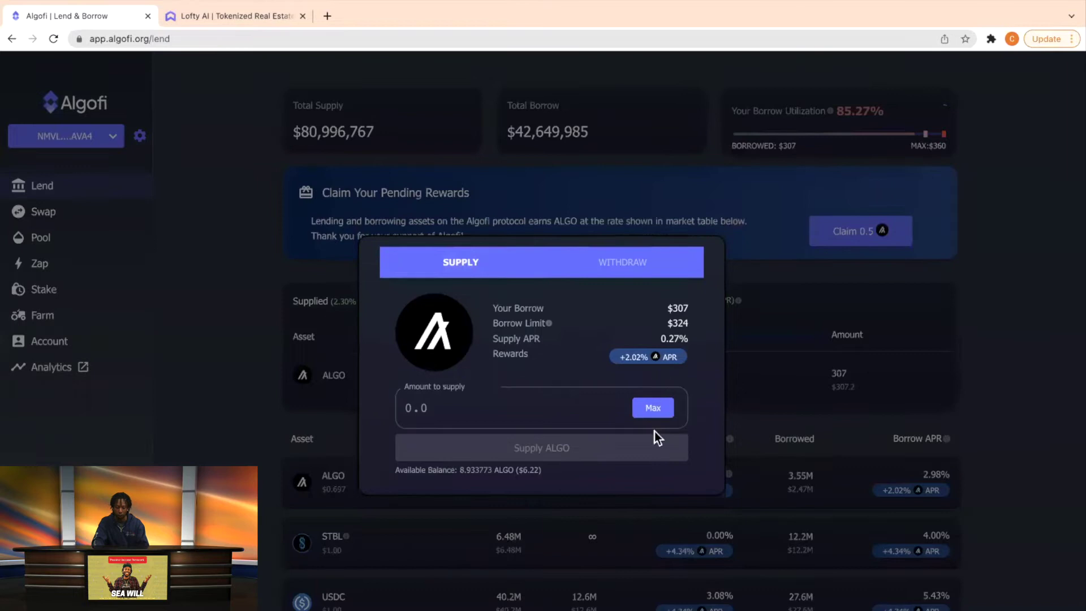
pyautogui.click(652, 409)
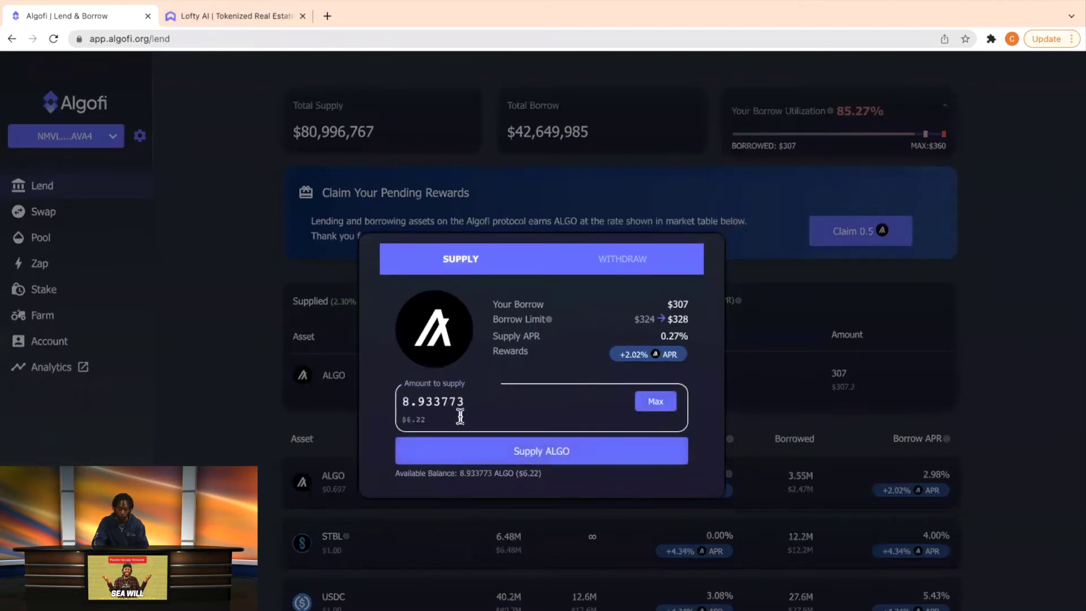
pyautogui.click(620, 266)
pyautogui.click(650, 393)
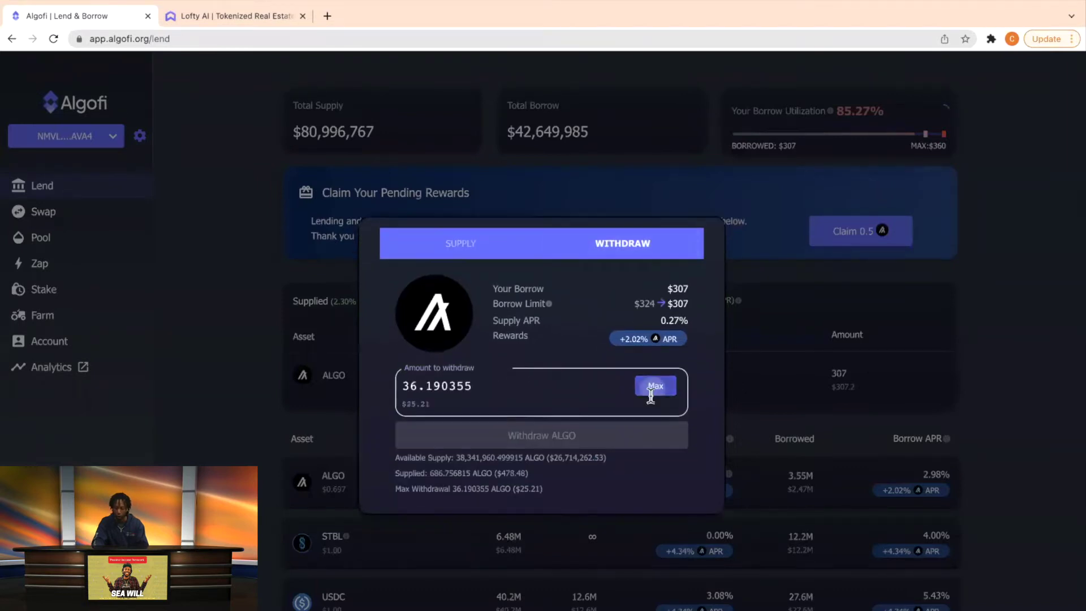
pyautogui.click(258, 381)
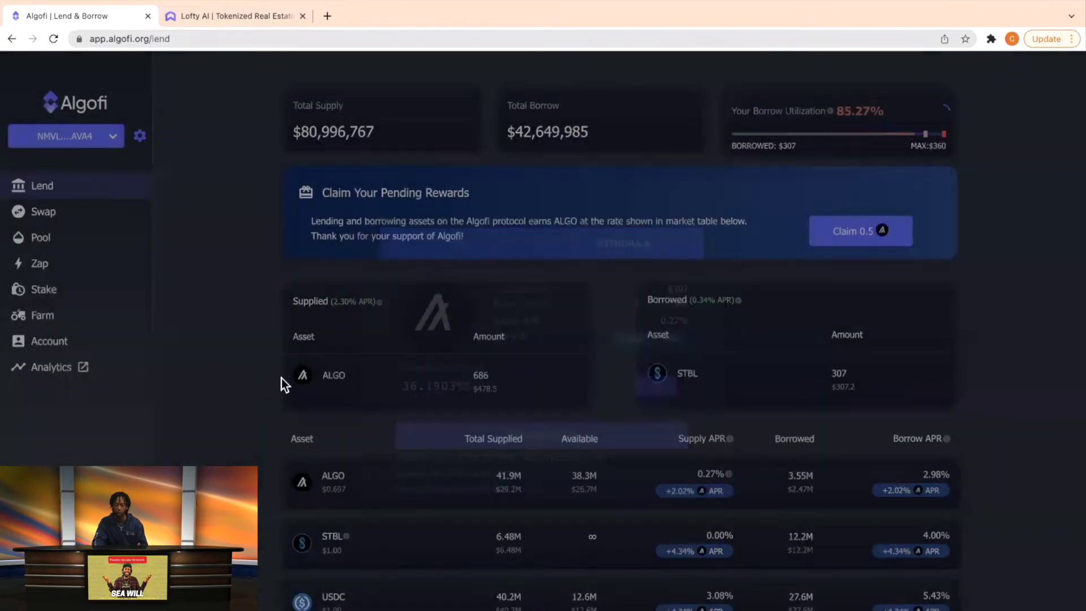
# Step: Inspect the repayment details of the borrowed STBL and look through the lending market's asset rates
pyautogui.click(703, 379)
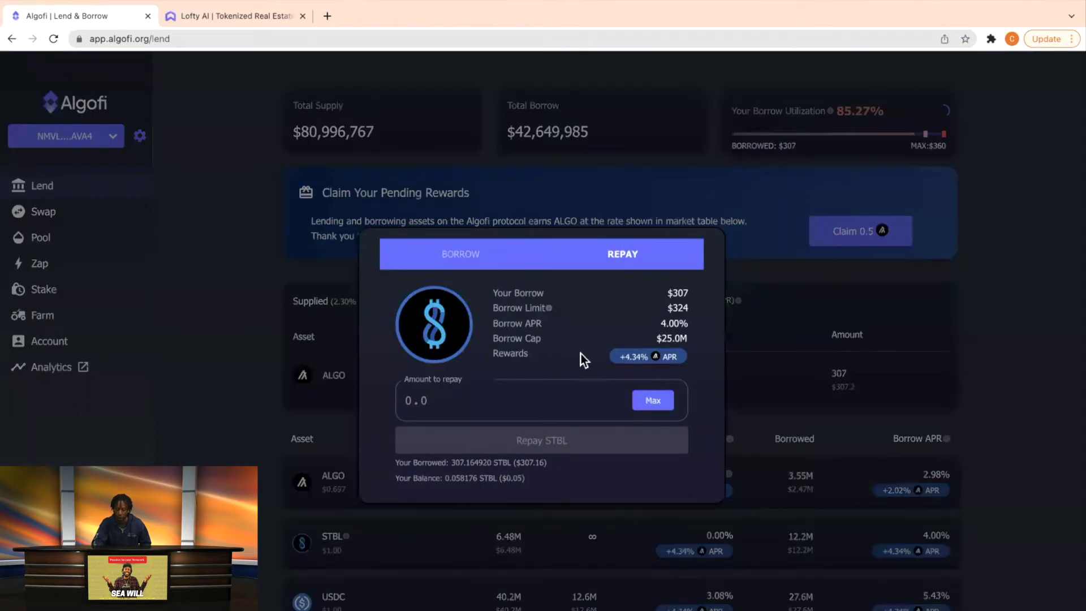
pyautogui.click(968, 298)
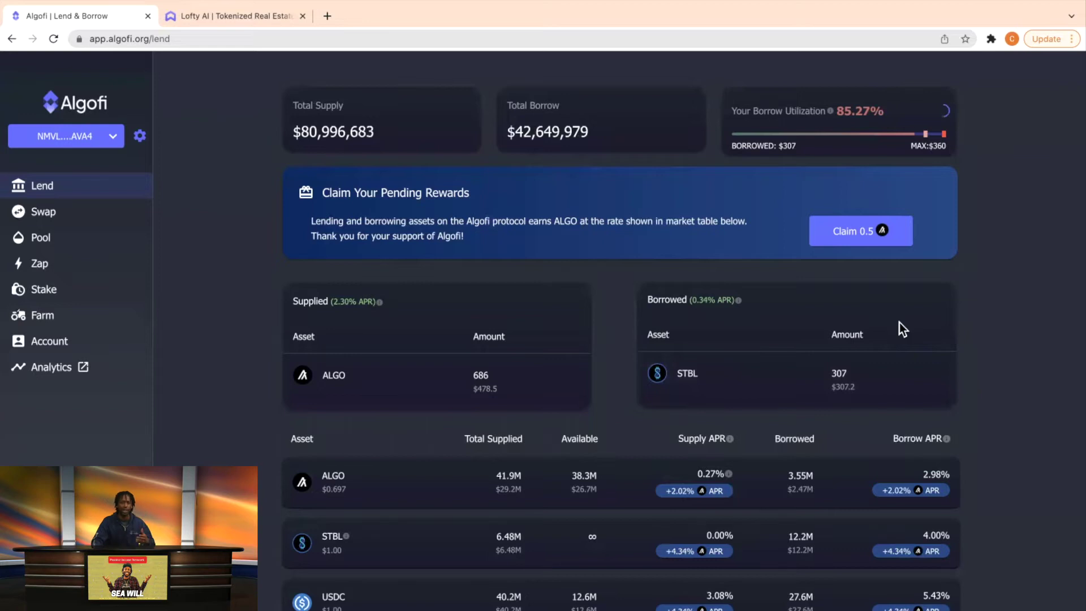
pyautogui.scroll(-1, 899, 322)
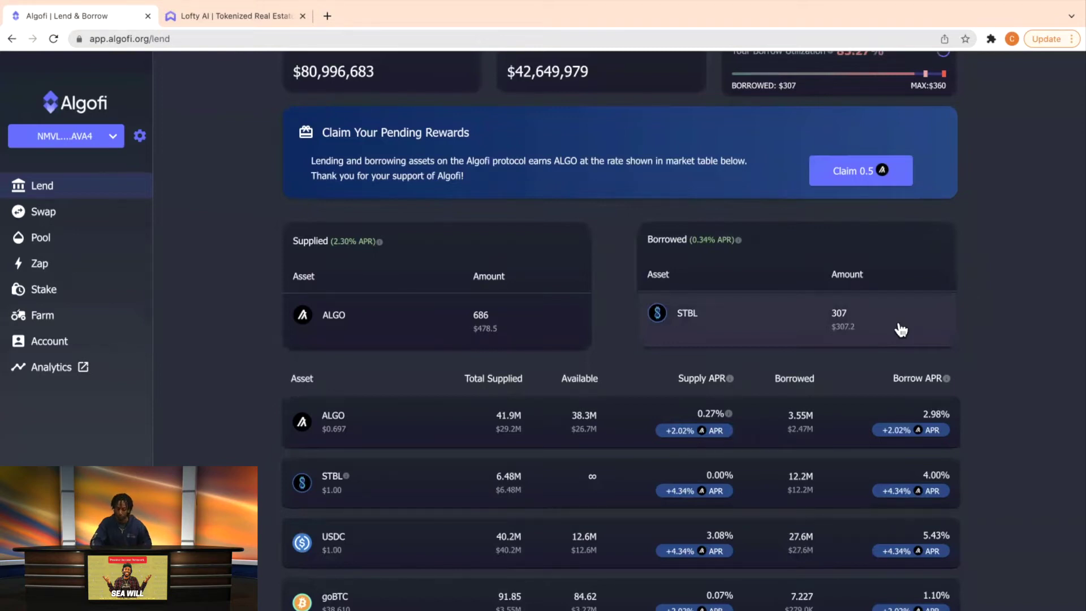
pyautogui.scroll(-1, 901, 330)
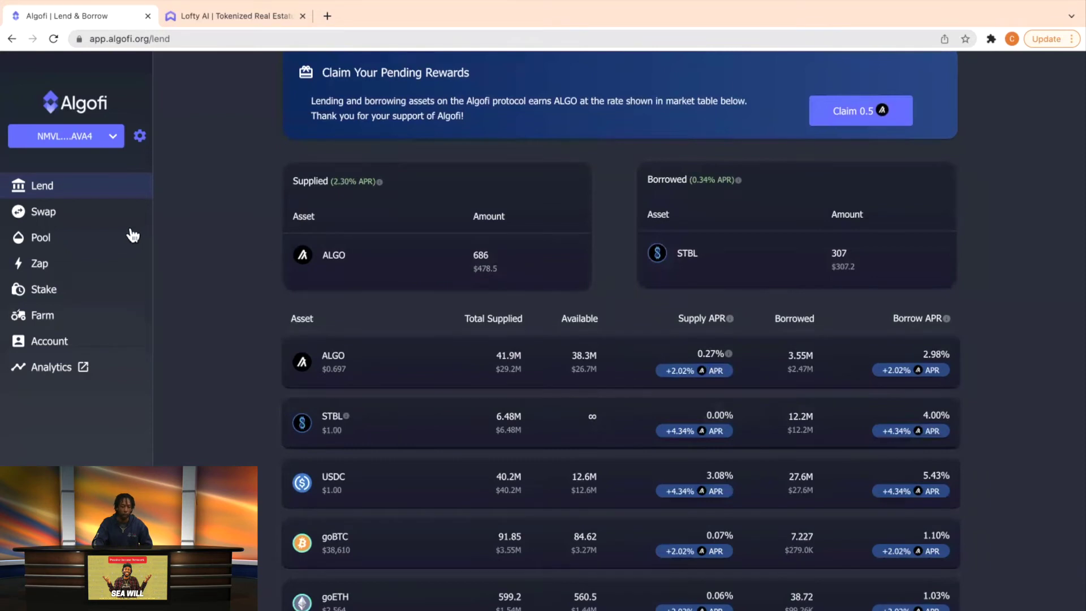
# Step: Browse the tokens that ALGO can be swapped for on the Swap page, without choosing one
pyautogui.click(94, 213)
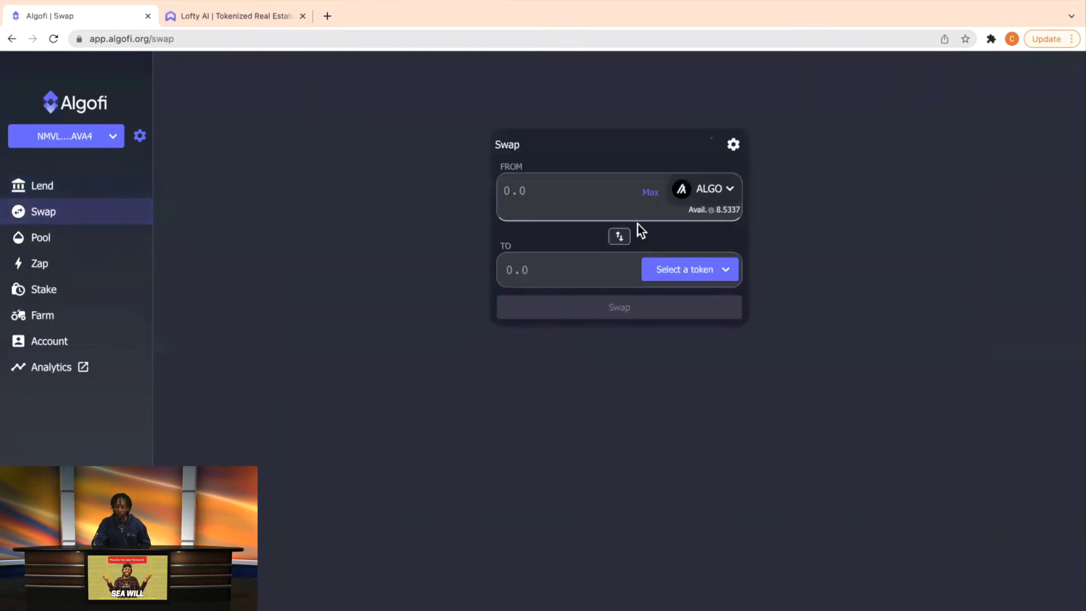
pyautogui.click(684, 270)
pyautogui.scroll(-10, 626, 473)
pyautogui.scroll(9, 627, 473)
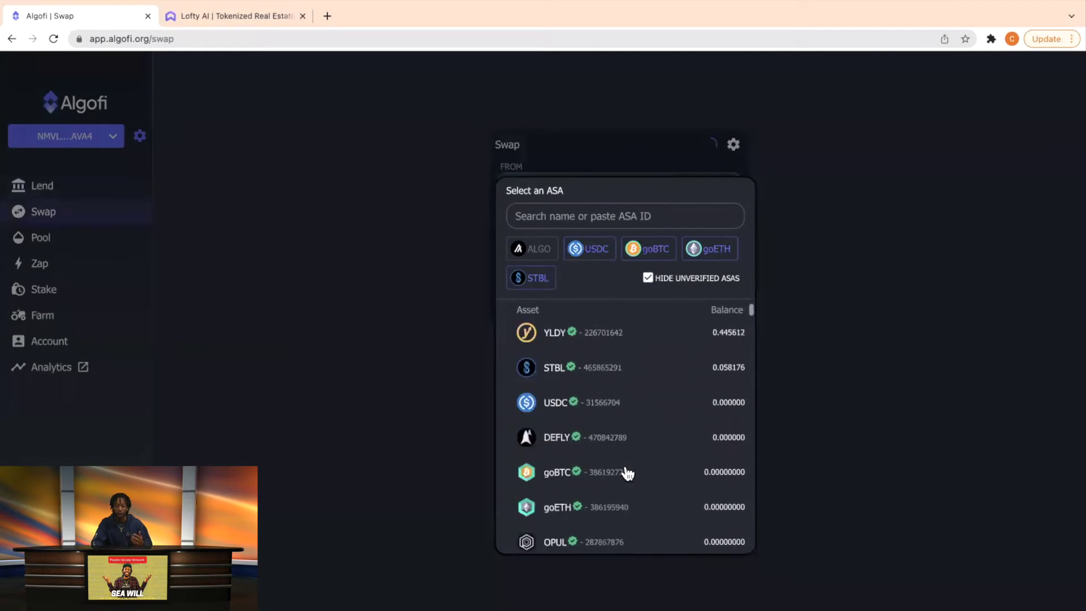
pyautogui.scroll(1, 627, 473)
pyautogui.scroll(-2, 627, 473)
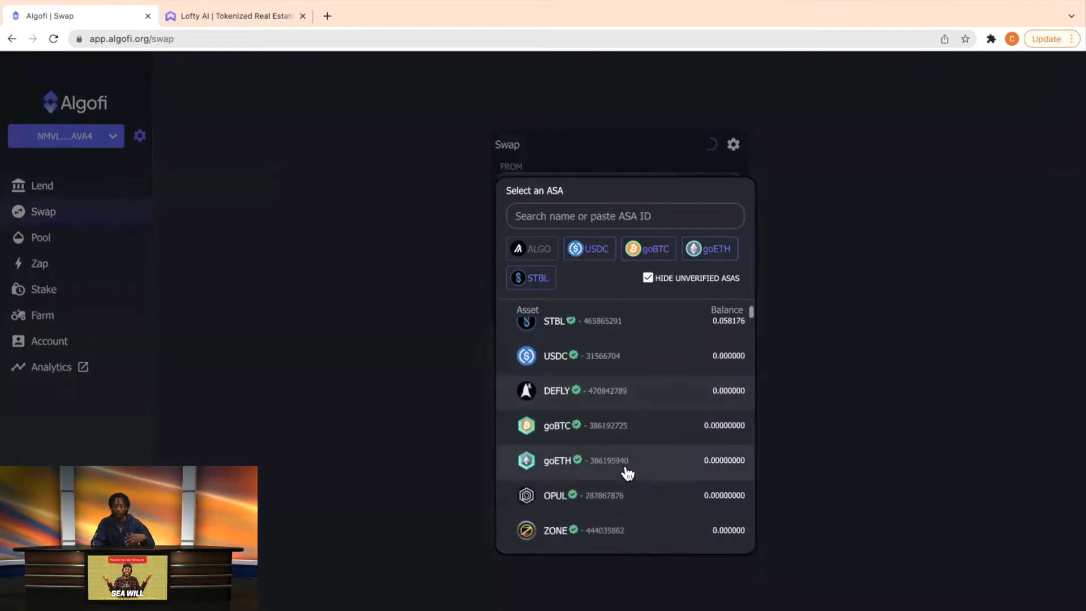
pyautogui.click(179, 310)
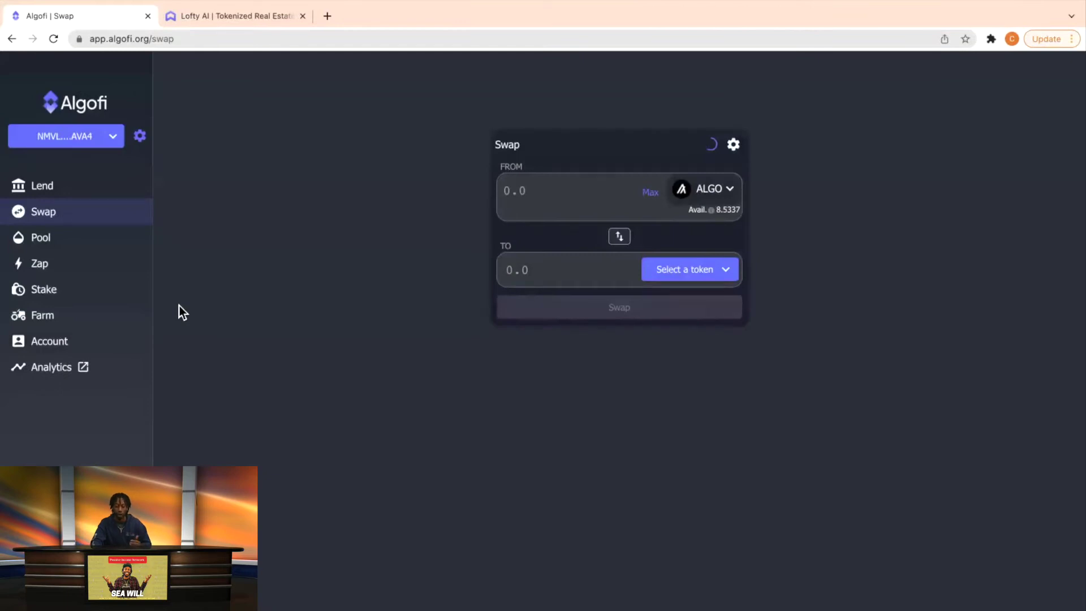
# Step: Examine the Pool page's add and remove liquidity forms and its list of your pools
pyautogui.click(60, 242)
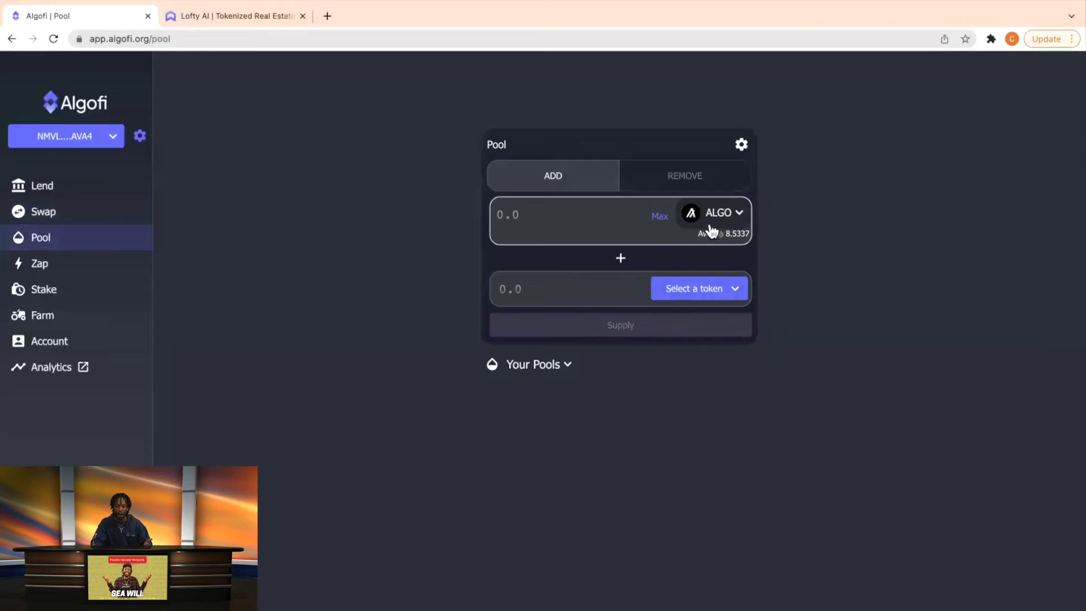
pyautogui.click(703, 171)
pyautogui.click(585, 177)
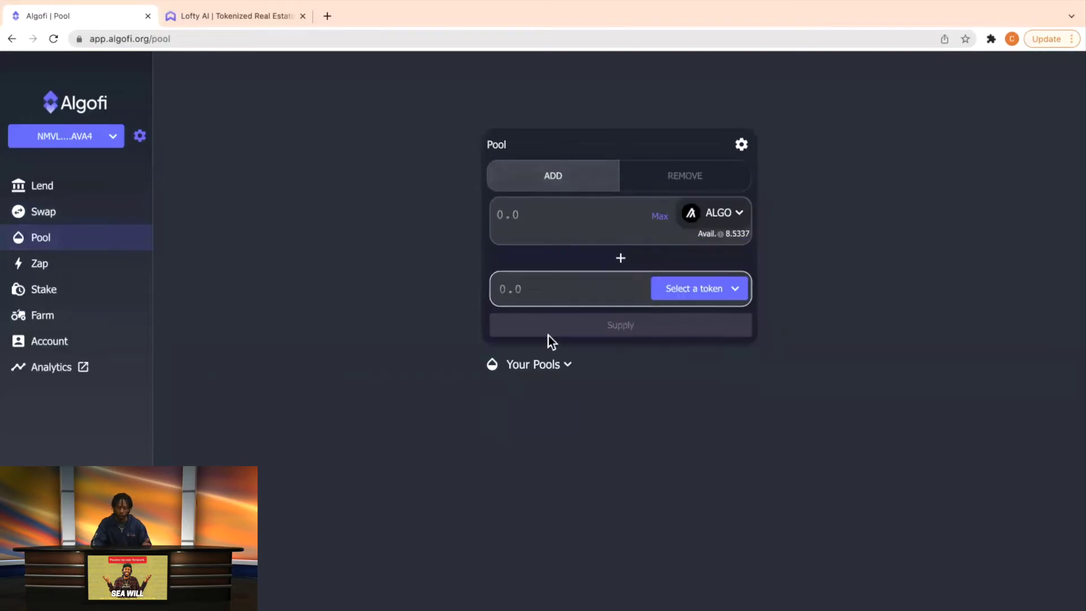
pyautogui.click(566, 367)
pyautogui.click(566, 366)
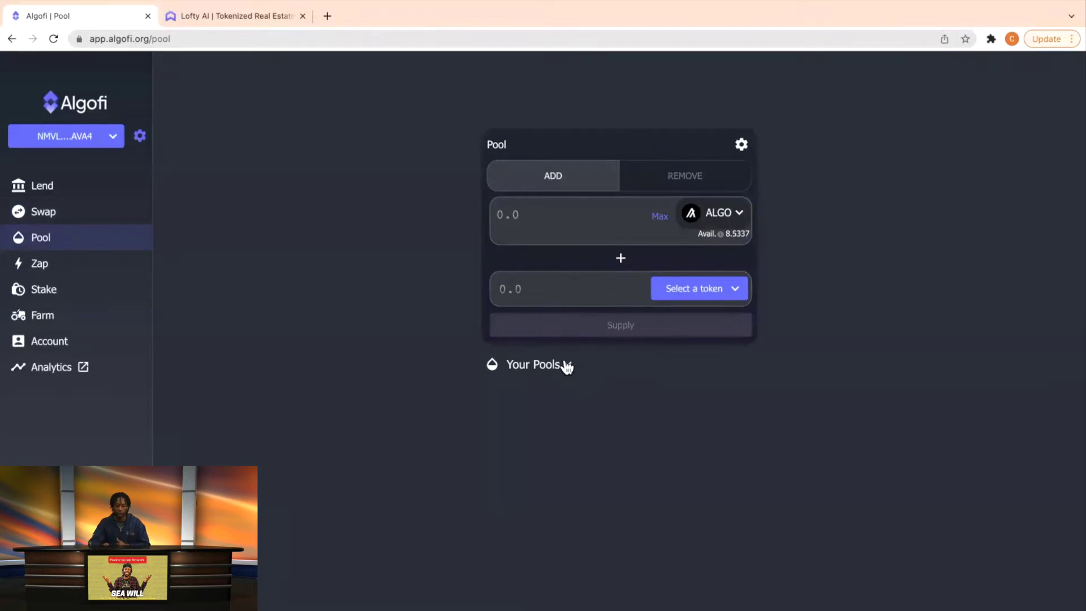
# Step: View the staking offer and look through the available farms and their APRs
pyautogui.click(73, 291)
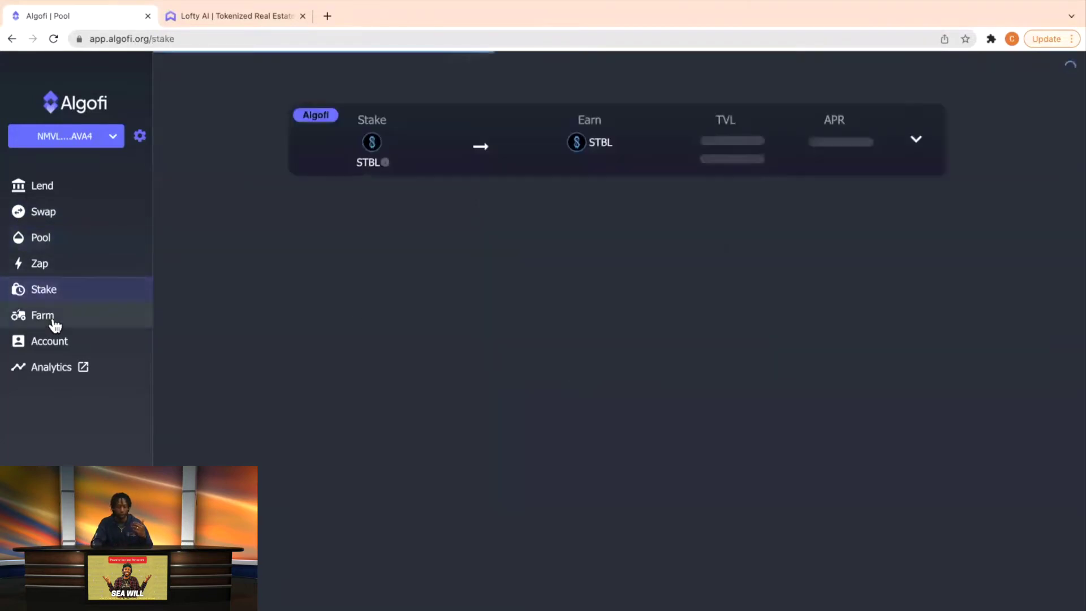
pyautogui.click(54, 323)
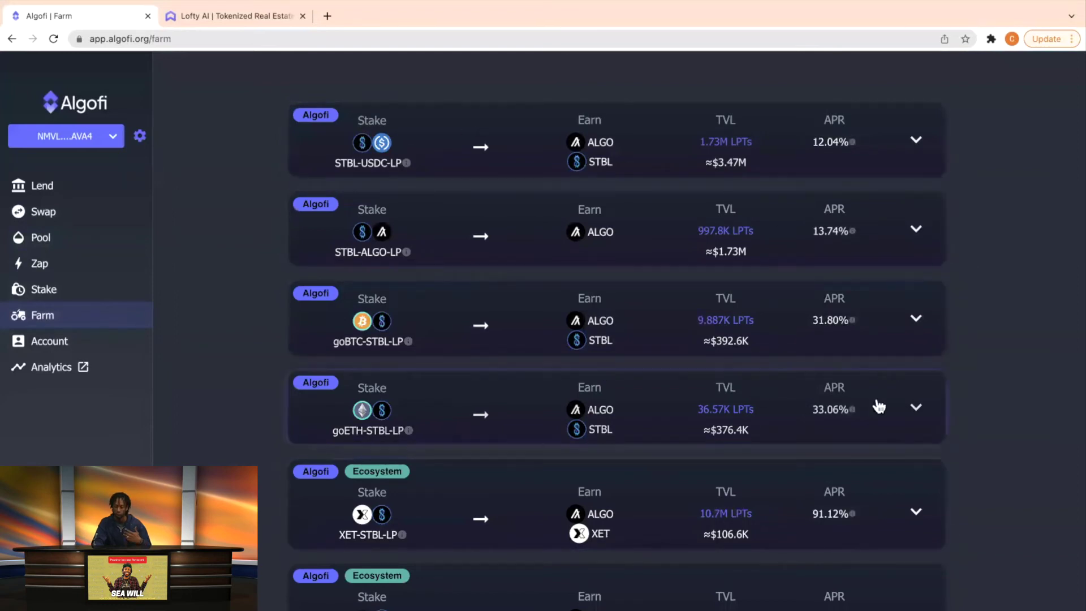
pyautogui.scroll(-5, 832, 449)
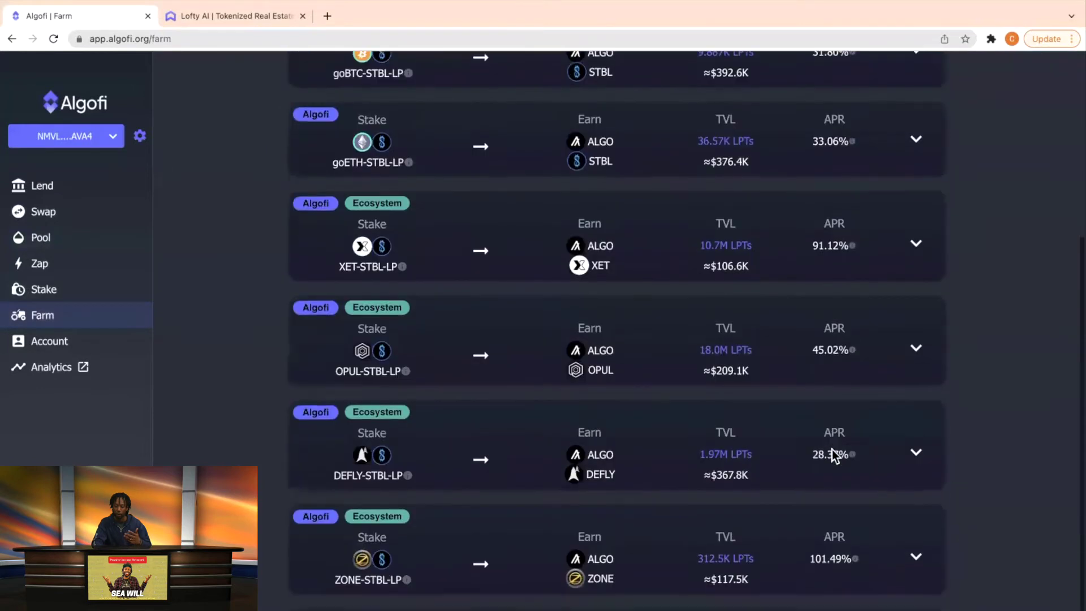
pyautogui.scroll(5, 832, 449)
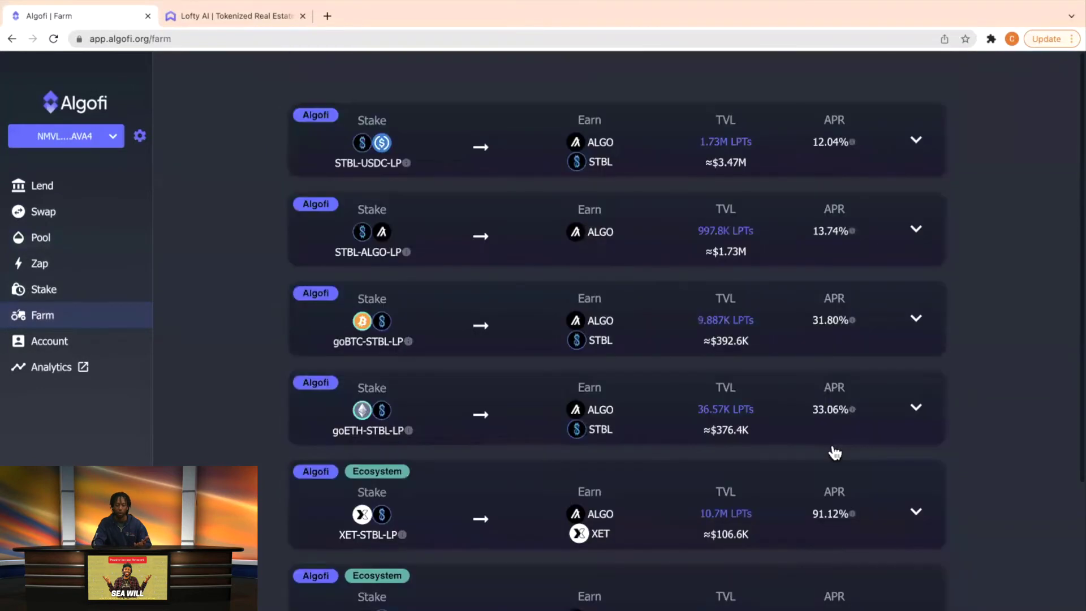
# Step: Set up a Zap of 1 ALGO into the ALGO-STBL-LP token
pyautogui.click(68, 276)
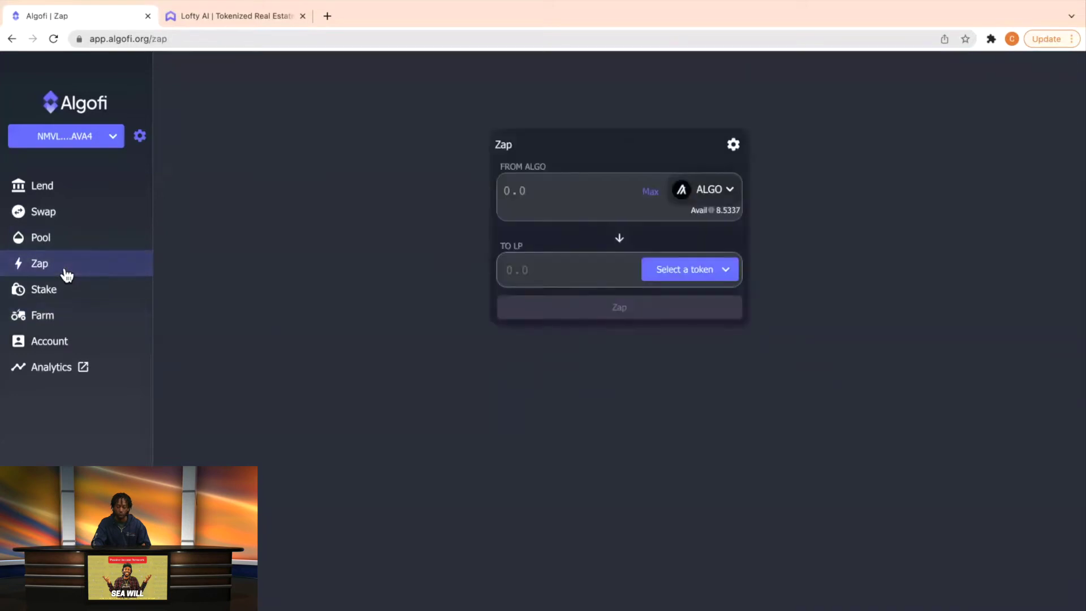
pyautogui.click(533, 208)
pyautogui.write('1')
pyautogui.click(675, 263)
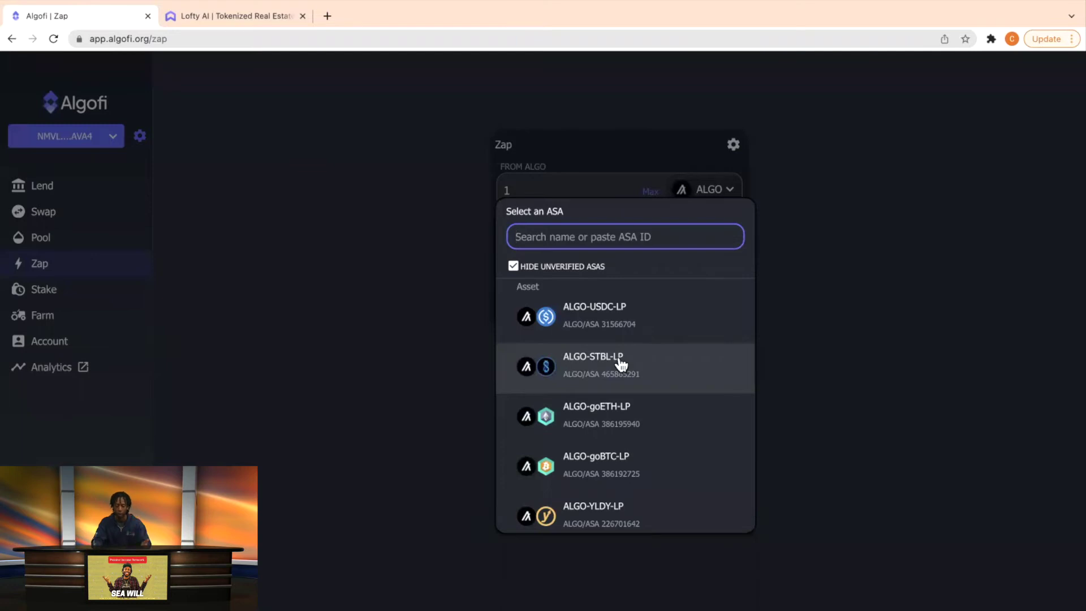
pyautogui.click(621, 362)
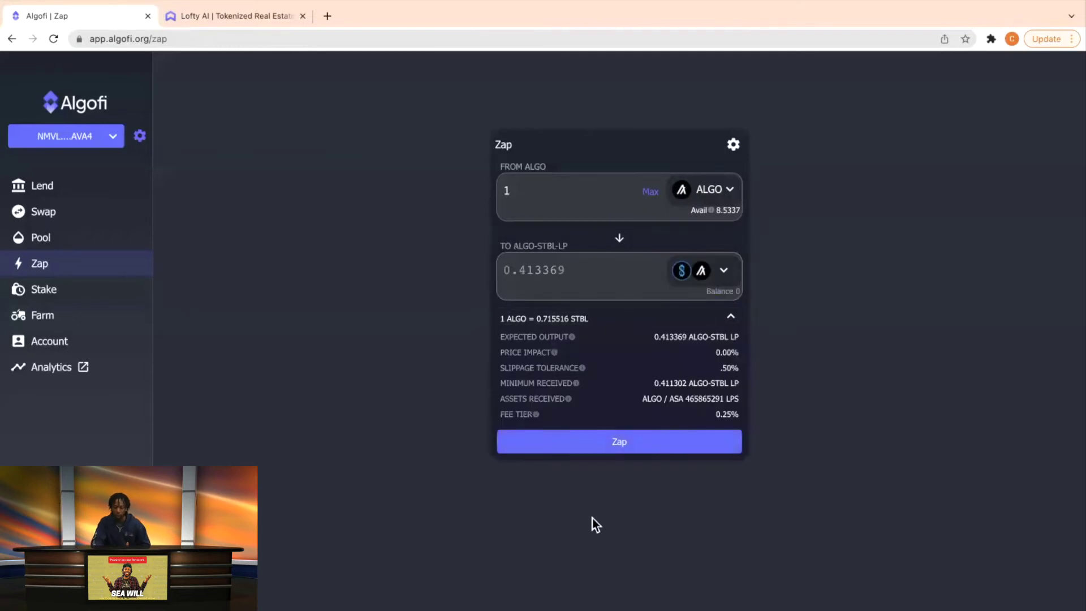
# Step: Send the Zap transaction, sign it with the wallet password, and return to the Zap form
pyautogui.click(609, 446)
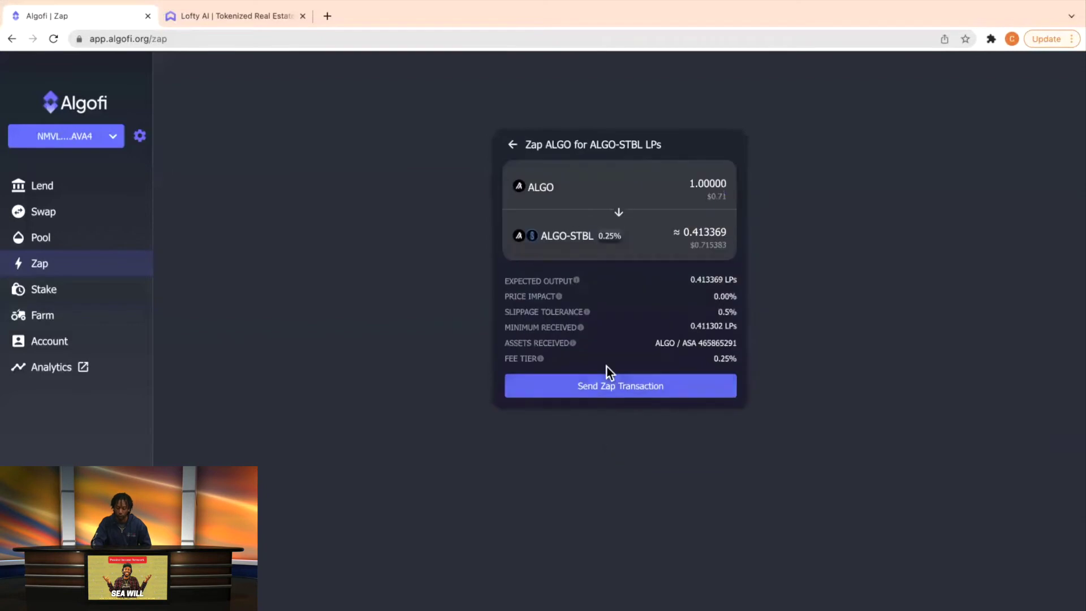
pyautogui.click(600, 383)
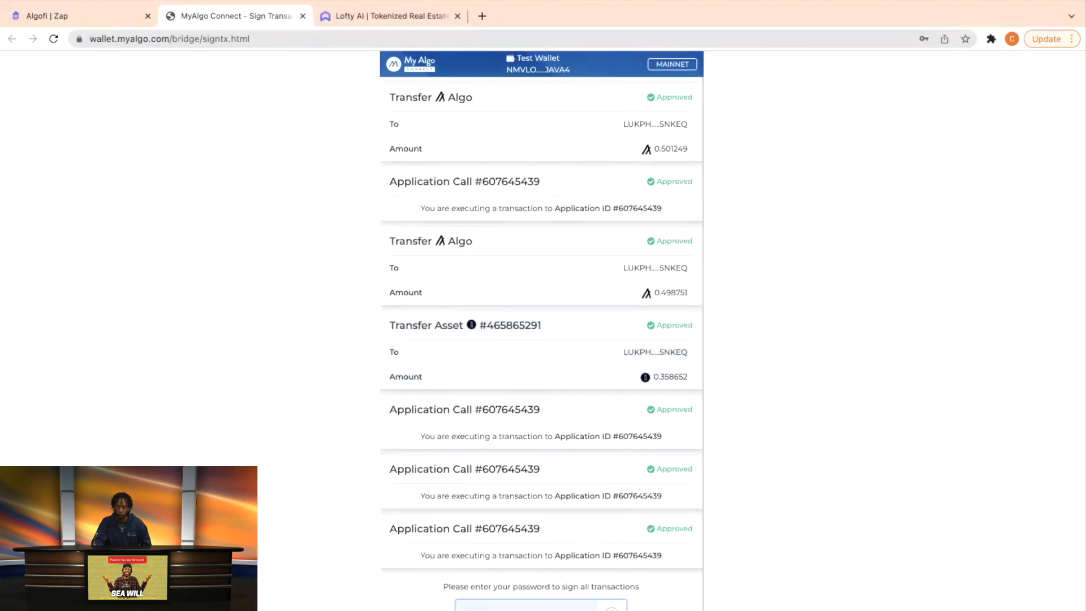
pyautogui.press('Return')
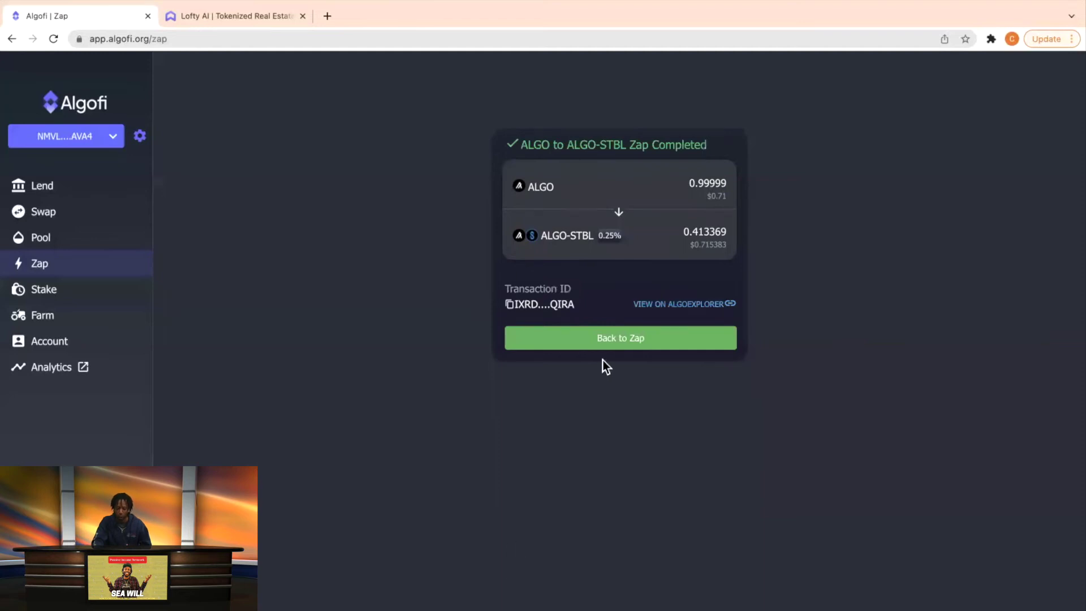
pyautogui.click(612, 337)
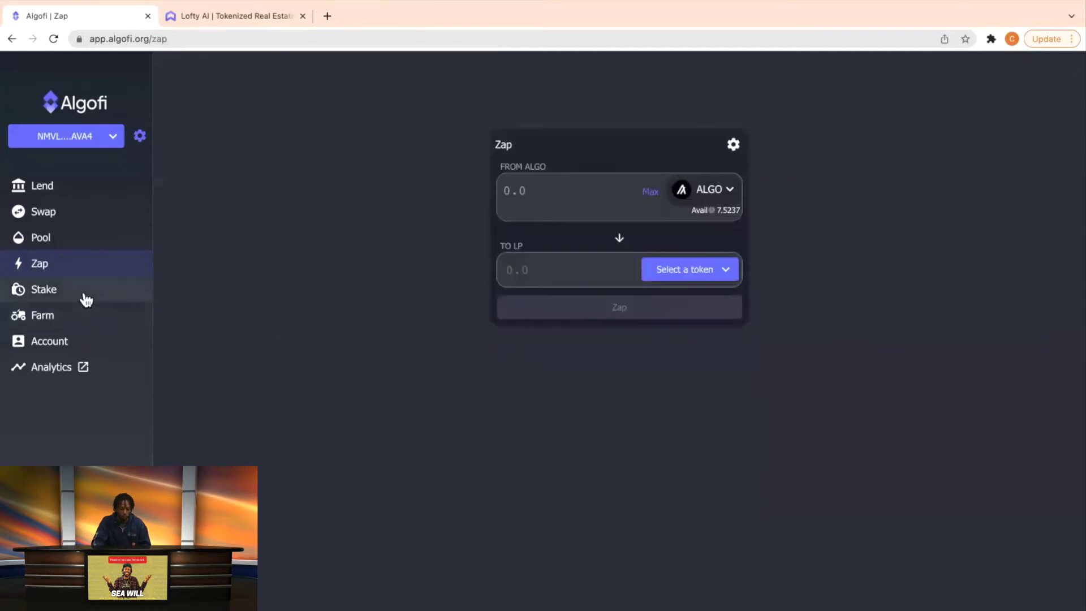
# Step: Try to stake the maximum amount of LP tokens, 0.41336900, in the STBL-ALGO-LP farm
pyautogui.click(61, 323)
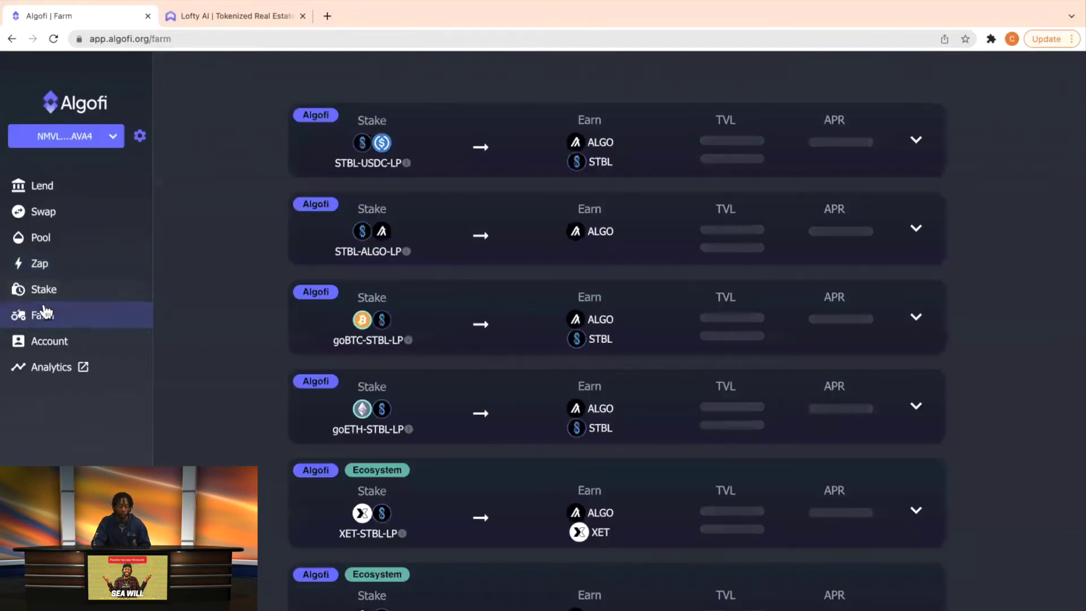
pyautogui.click(45, 291)
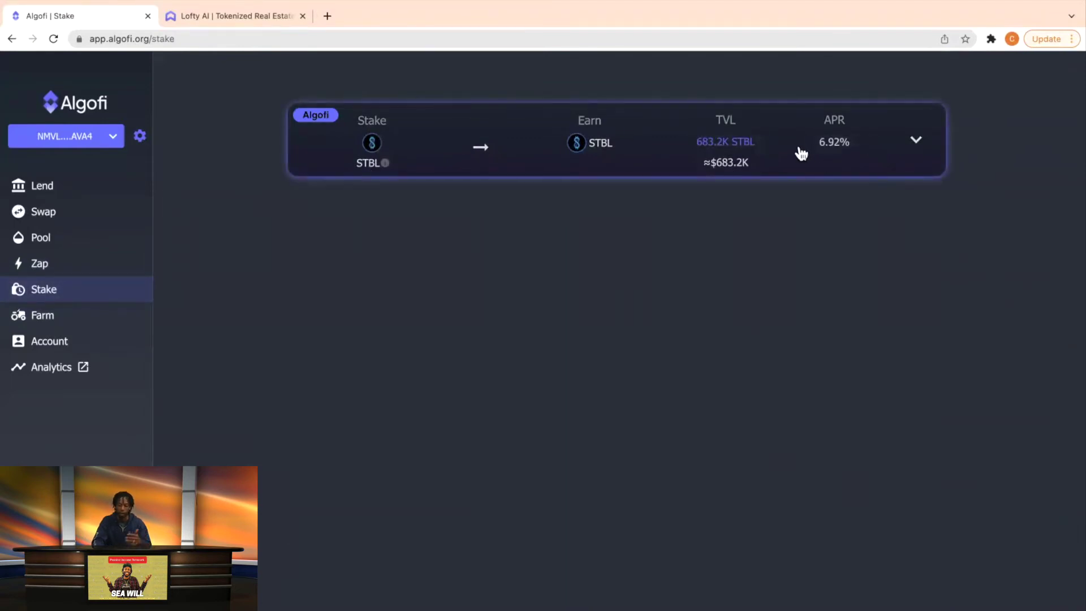
pyautogui.click(81, 325)
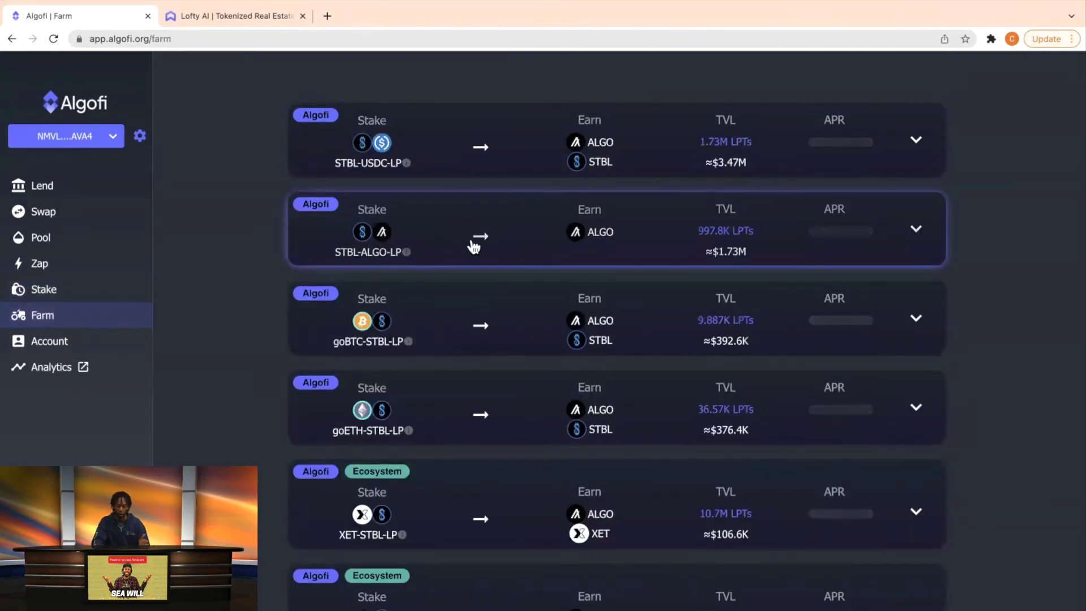
pyautogui.click(673, 225)
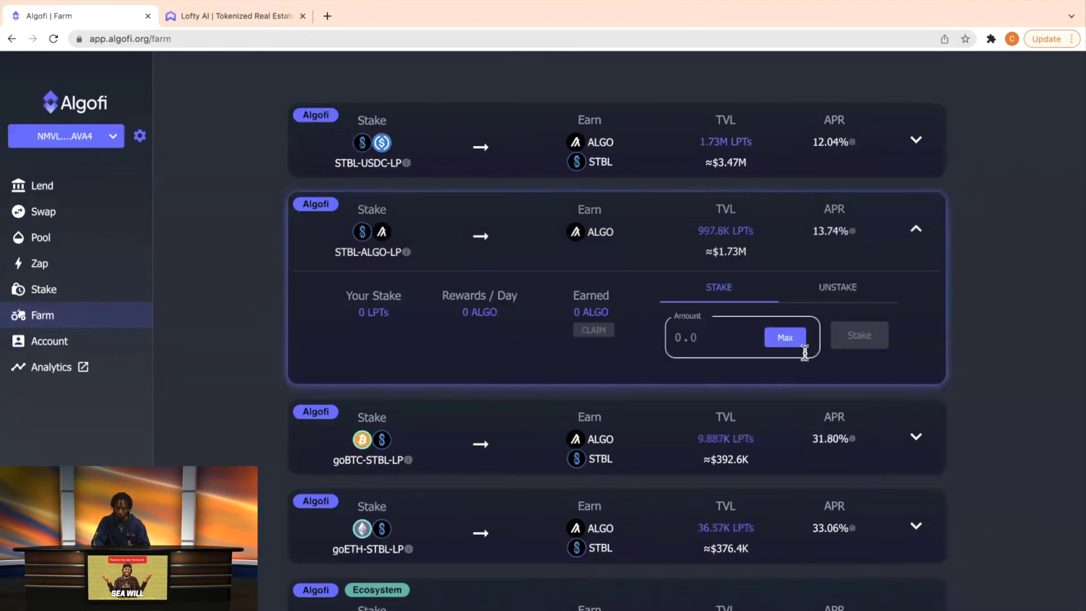
pyautogui.click(785, 338)
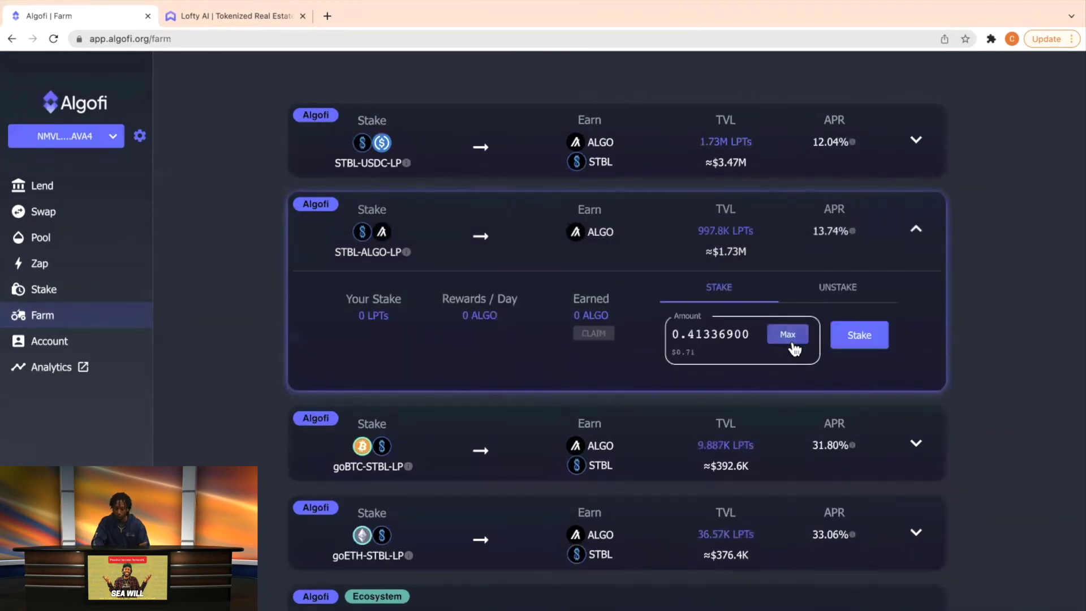
pyautogui.click(854, 344)
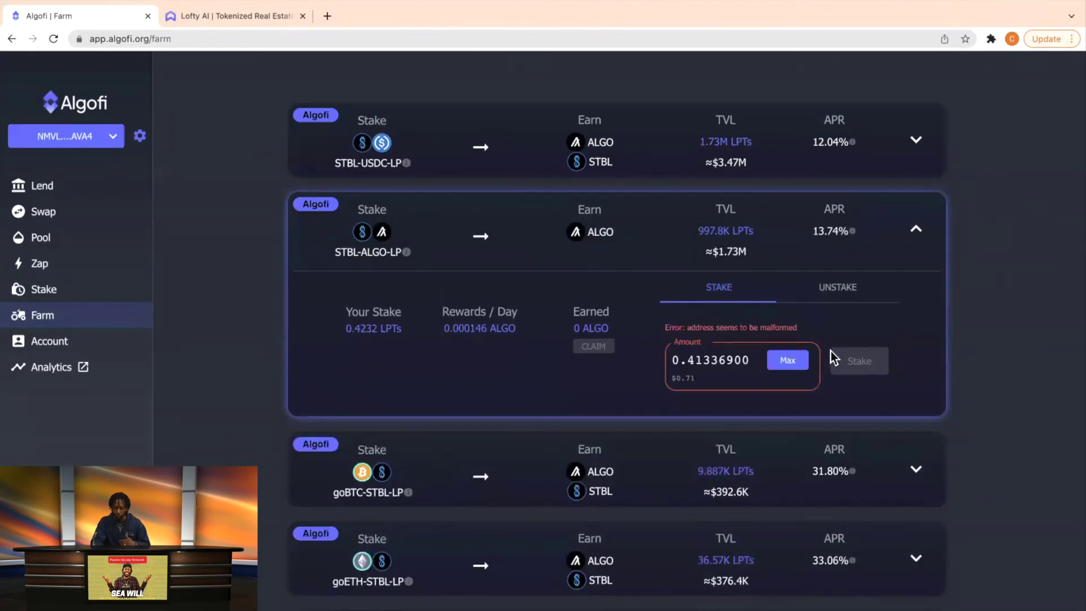
pyautogui.click(802, 366)
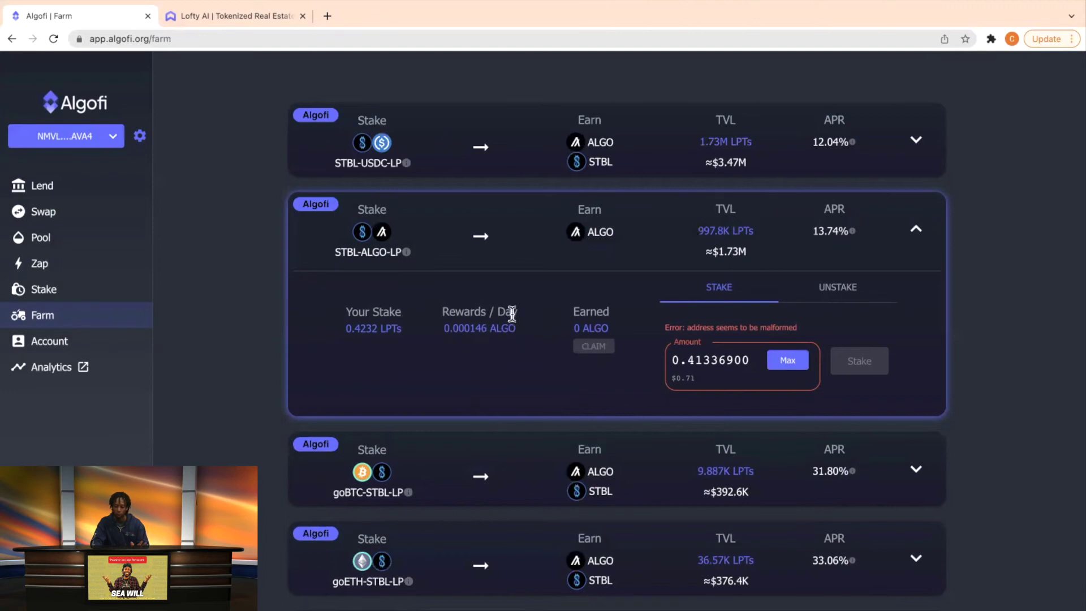
pyautogui.scroll(-1, 489, 325)
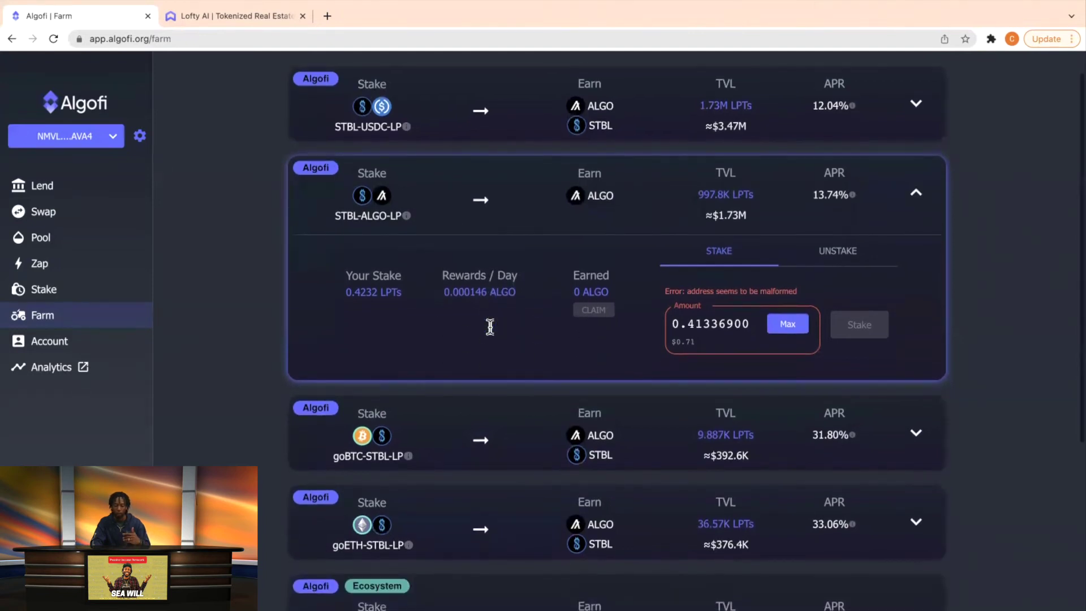
pyautogui.scroll(-1, 490, 328)
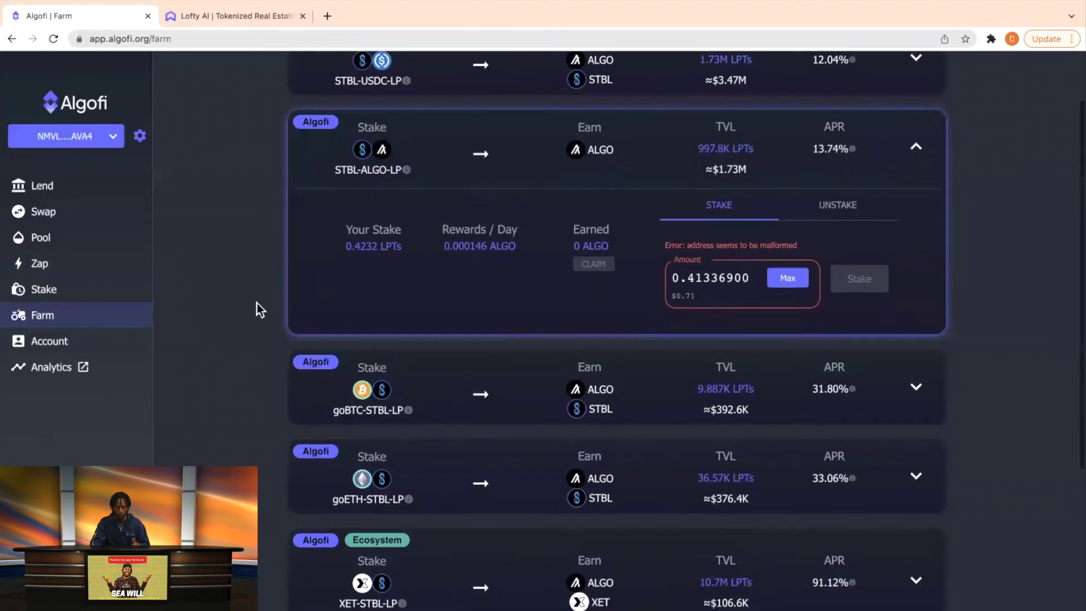
# Step: Examine the Account page's wallet balances, pool position and deposits, reloading the page to refresh its figures
pyautogui.click(62, 341)
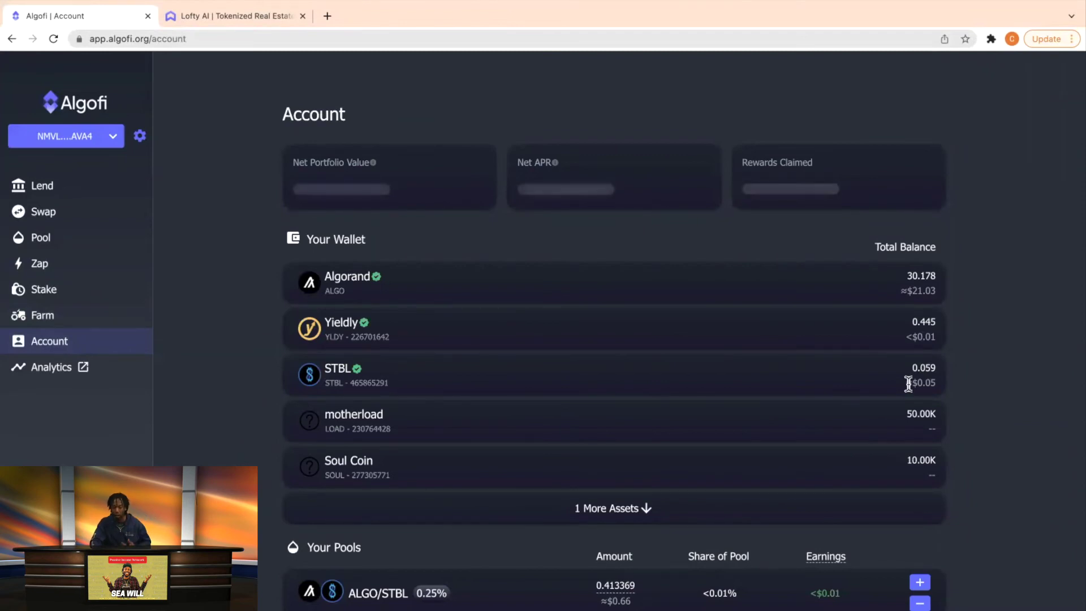
pyautogui.scroll(-1, 909, 384)
pyautogui.scroll(1, 908, 384)
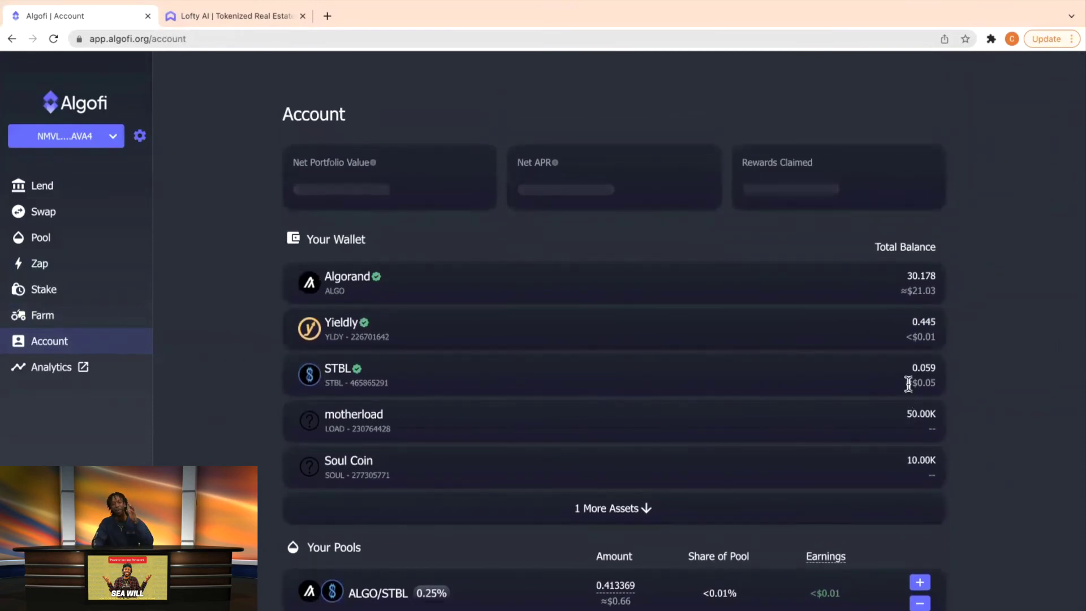
pyautogui.scroll(-1, 908, 385)
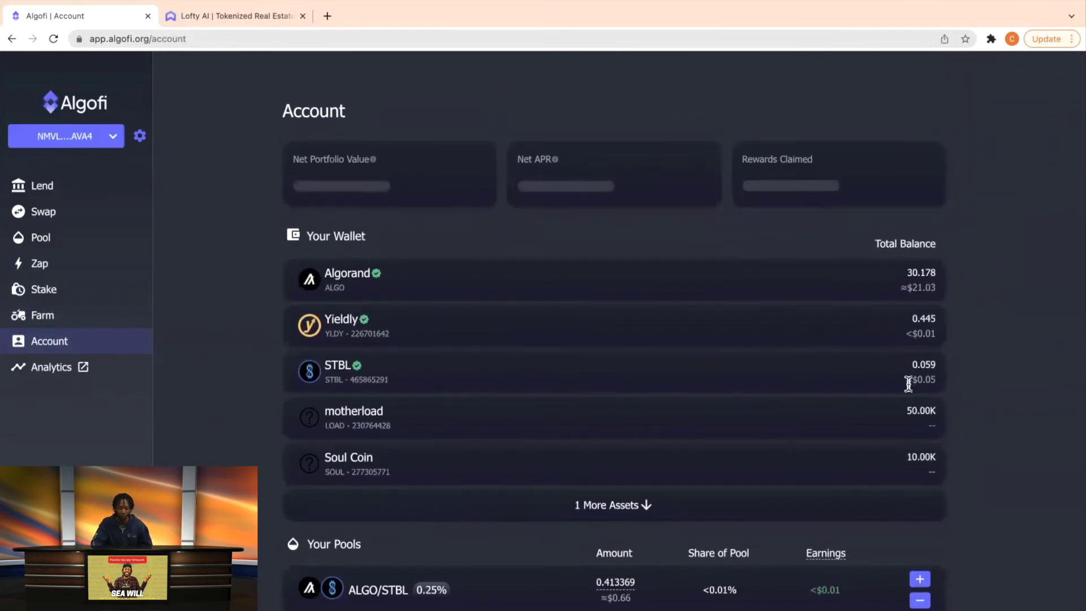
pyautogui.scroll(-2, 908, 385)
pyautogui.scroll(1, 908, 385)
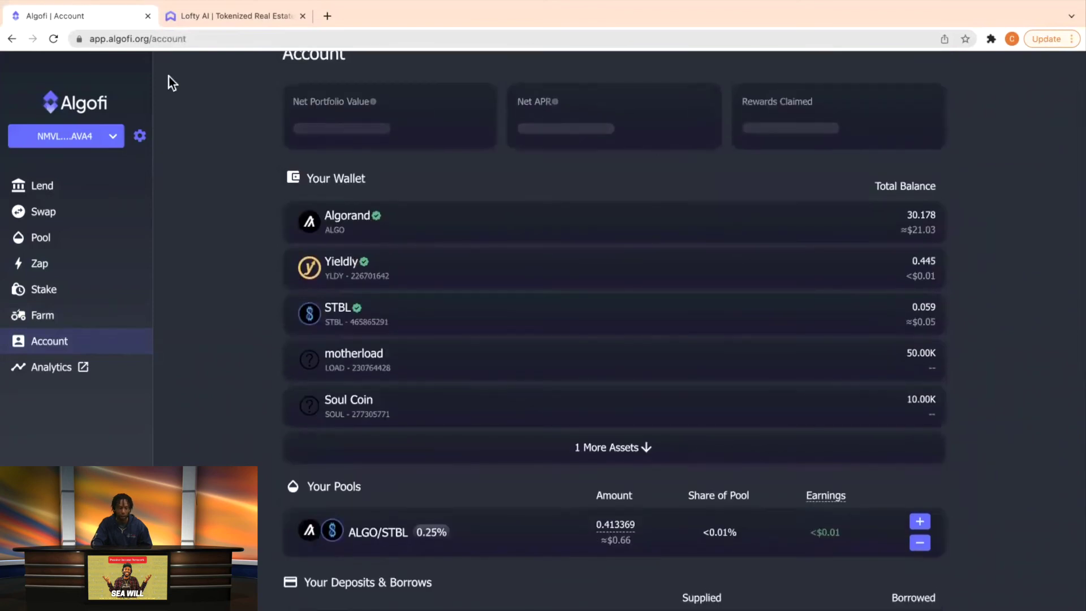
pyautogui.click(56, 43)
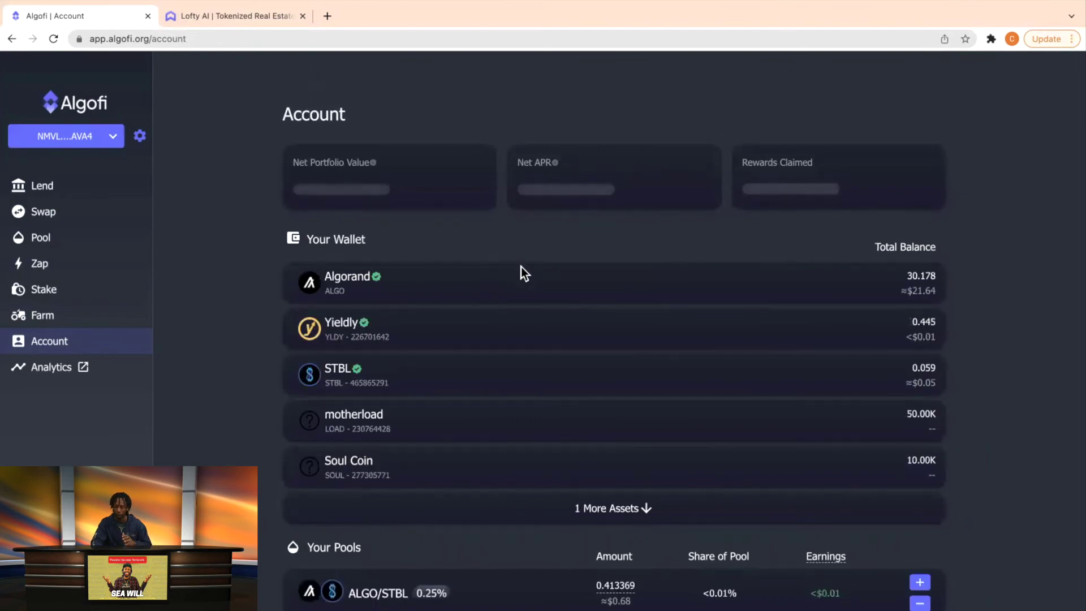
pyautogui.scroll(-1, 521, 266)
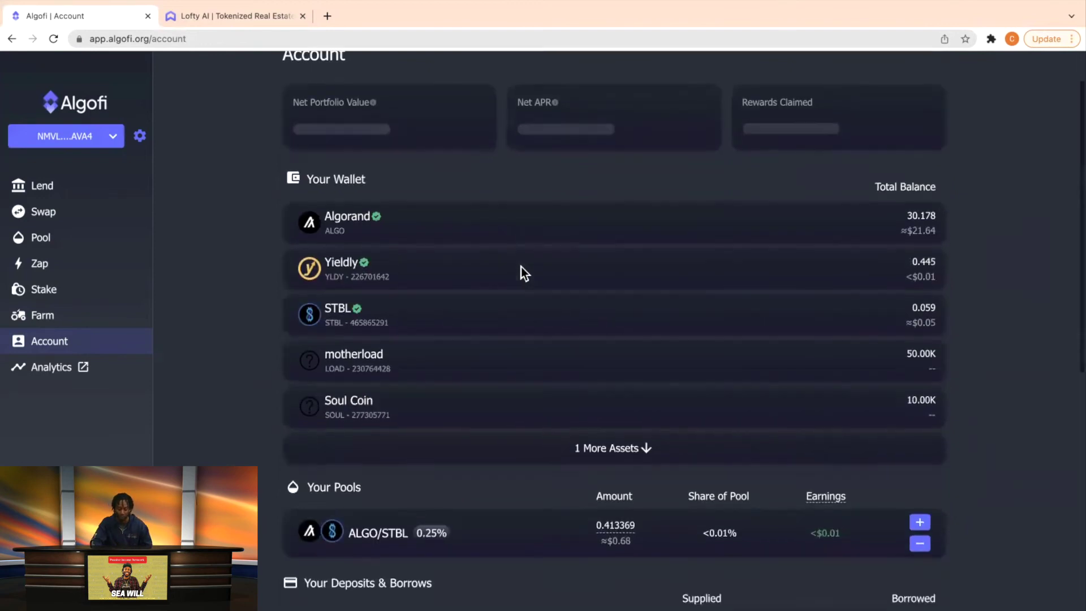
pyautogui.scroll(-2, 520, 267)
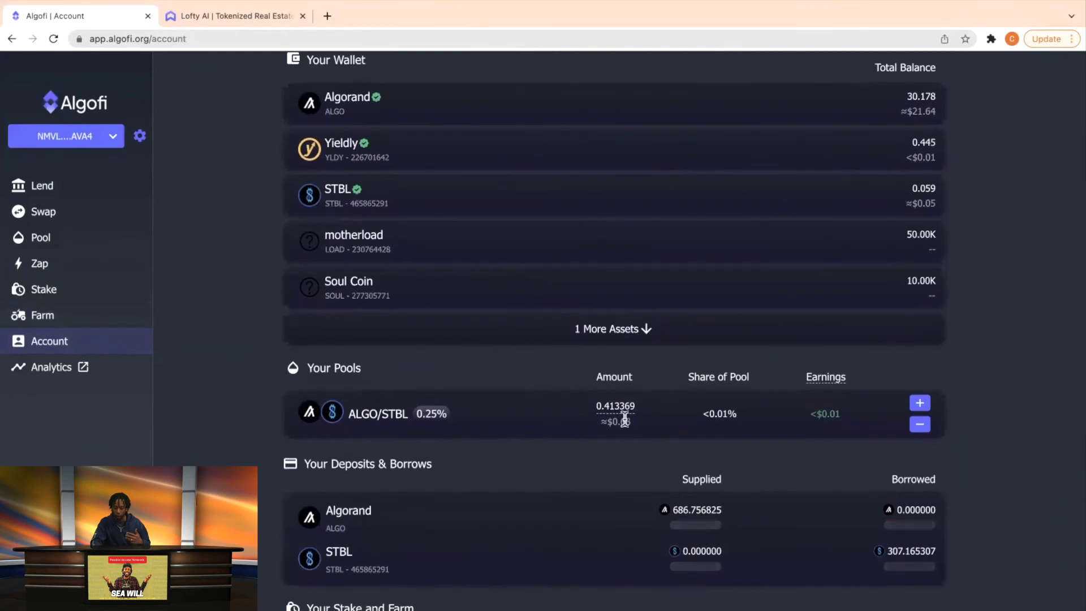
pyautogui.moveTo(603, 421)
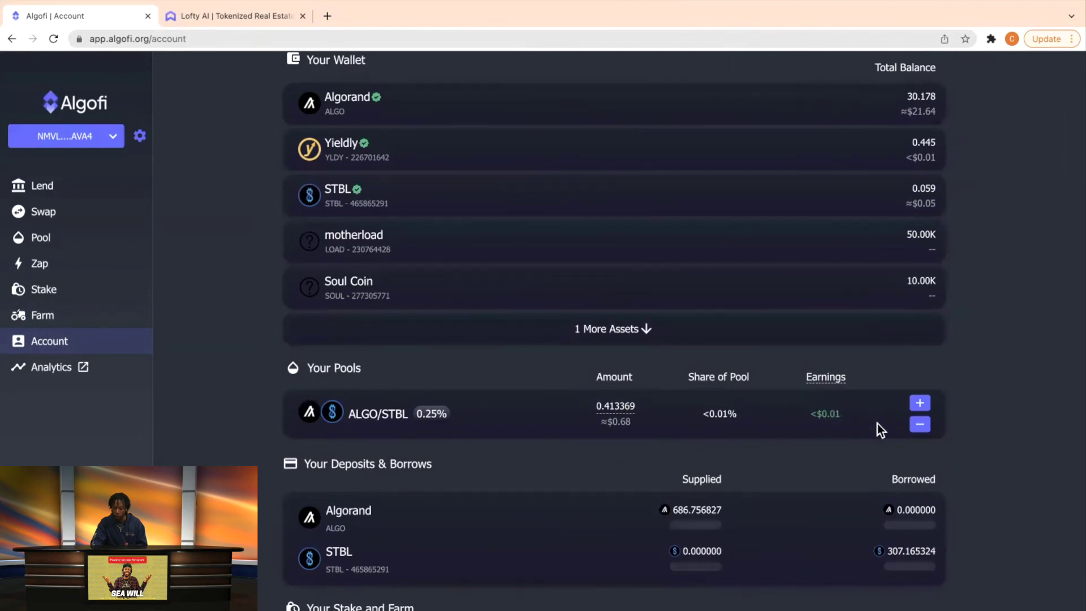
# Step: View the remove-liquidity form for the ALGO/STBL pool and the farm list, and return to the account overview
pyautogui.click(919, 423)
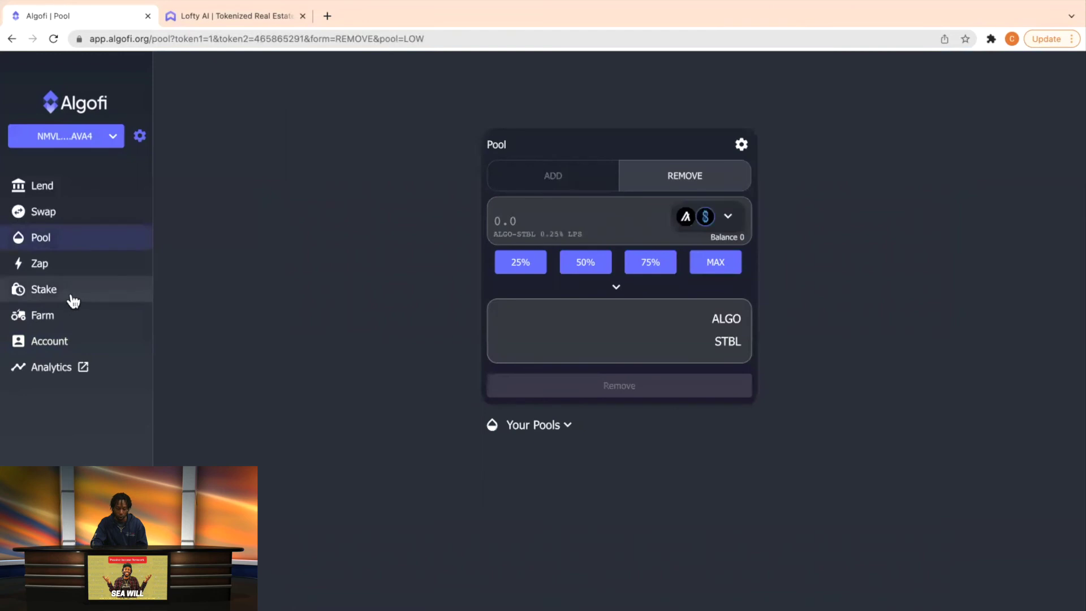
pyautogui.click(57, 315)
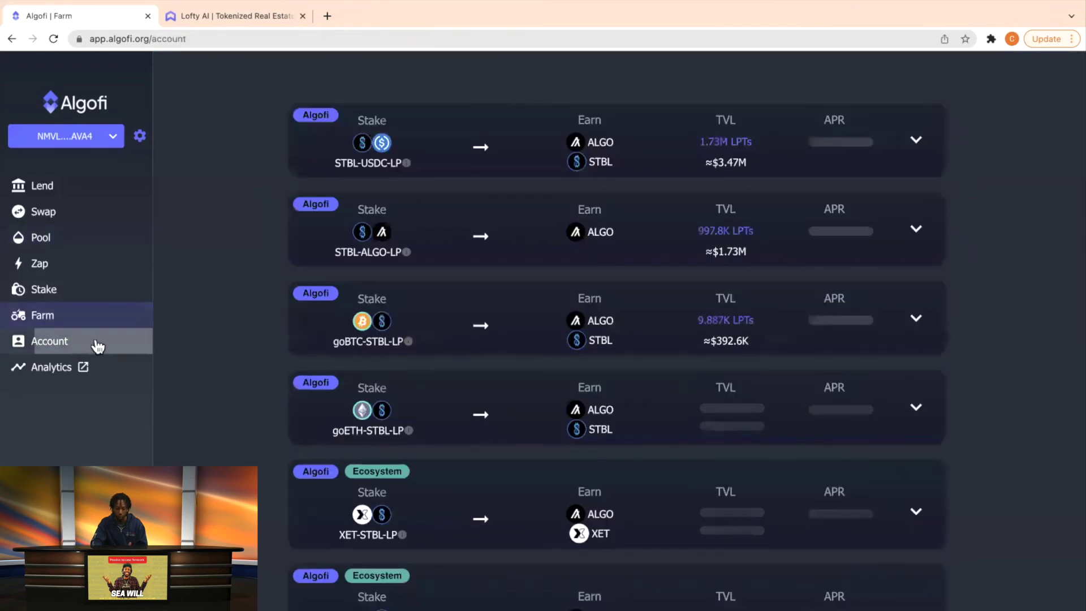
pyautogui.click(93, 341)
# Step: Review the account's deposits and borrows, staked and farmed positions, transaction history and portfolio summary
pyautogui.scroll(-3, 616, 347)
pyautogui.scroll(-2, 616, 351)
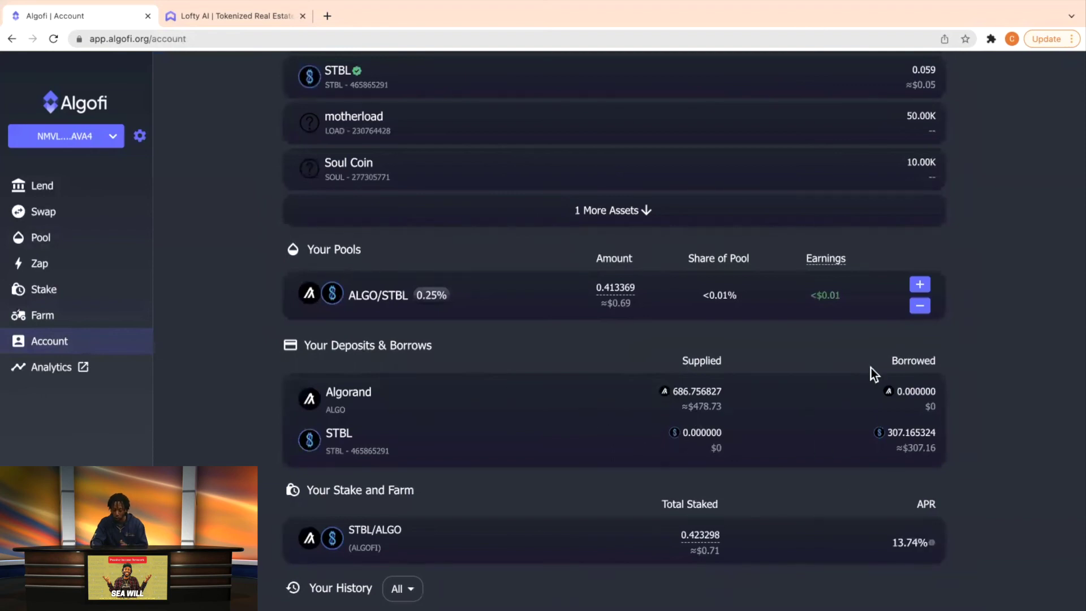
pyautogui.scroll(-2, 871, 367)
pyautogui.scroll(-2, 679, 481)
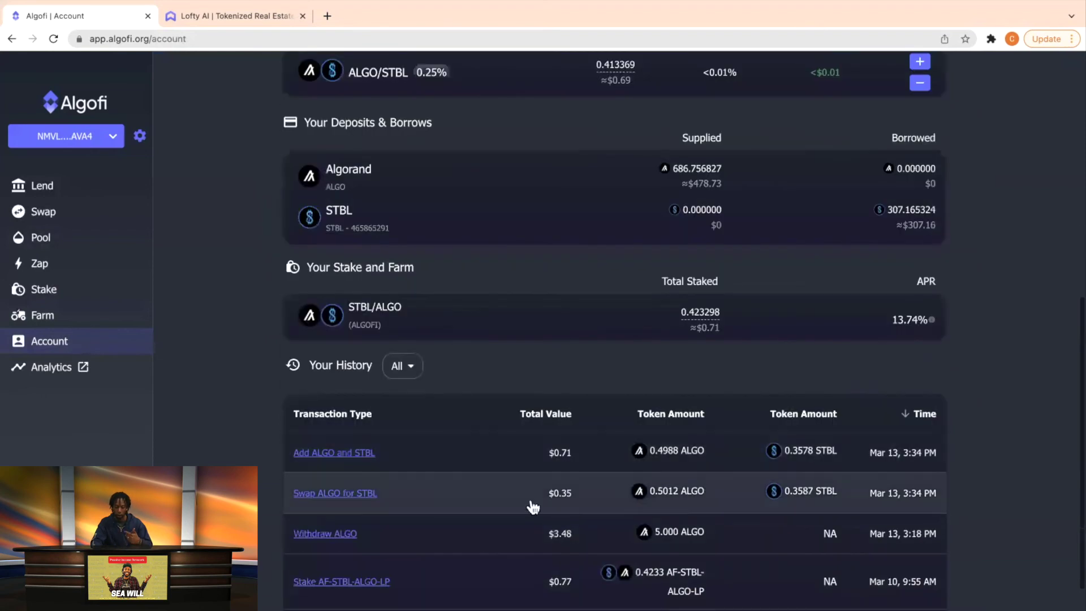
pyautogui.scroll(-3, 754, 478)
pyautogui.scroll(10, 757, 477)
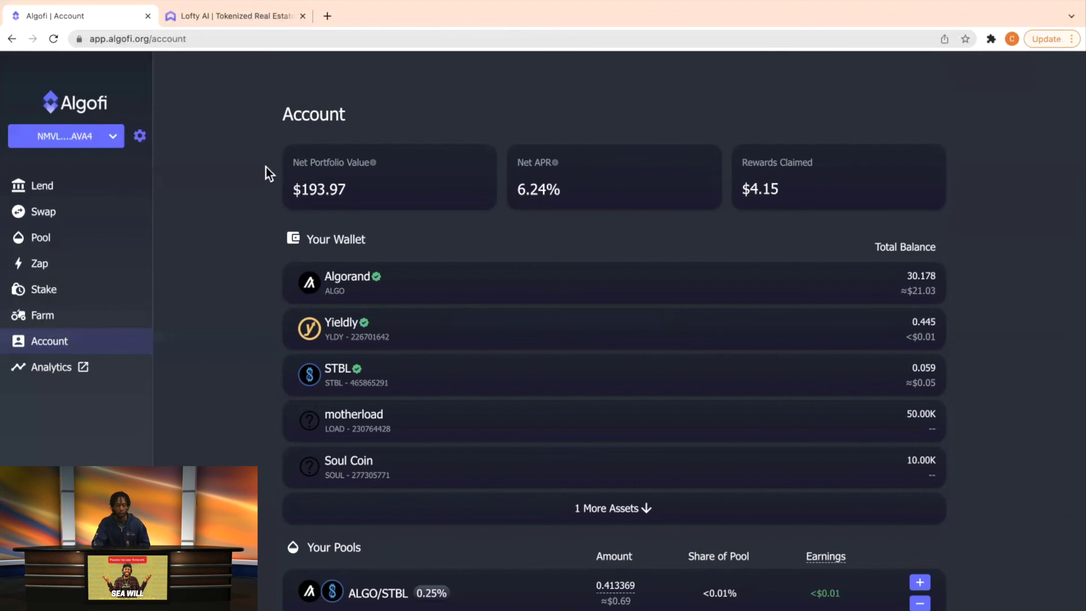
# Step: Open the Lend page with its supplied and borrowed assets
pyautogui.click(63, 191)
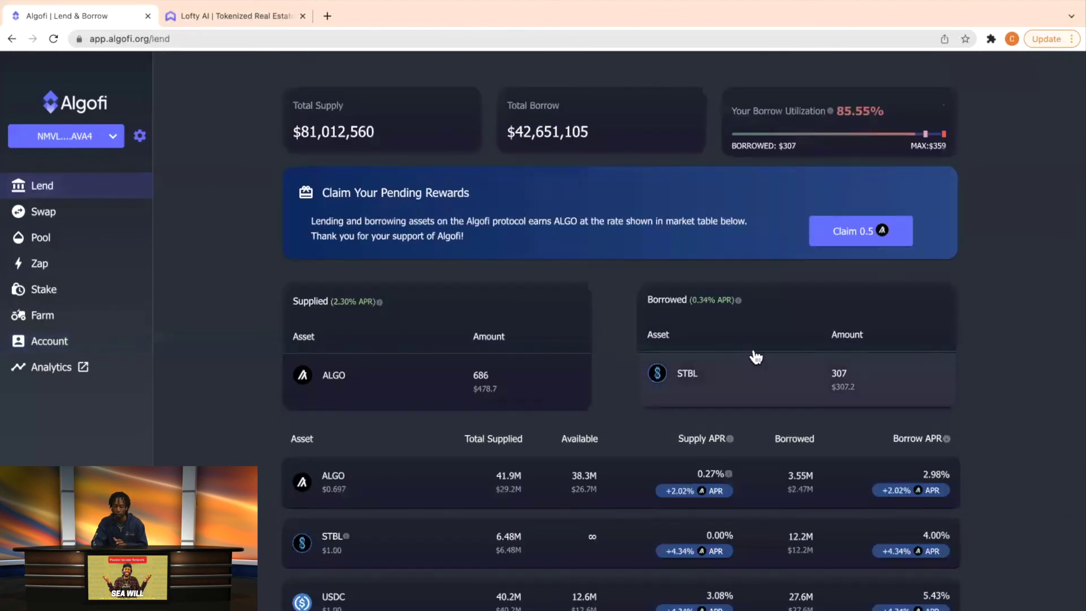